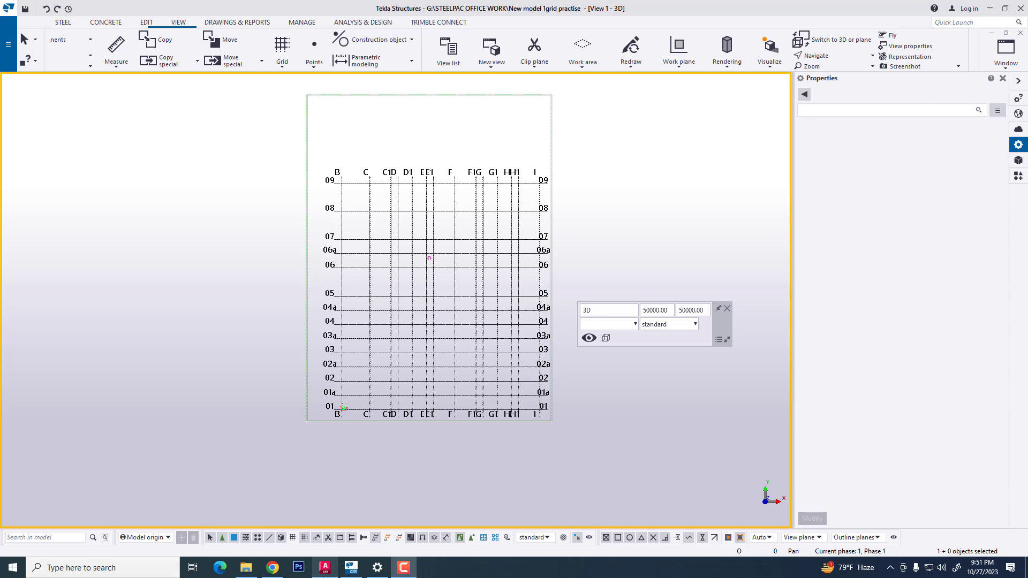
- In AutoCAD, zoom the anchor bolt layout plan to the skewed column line from C/01 to I/05
left_click(325, 567)
scroll(498, 259, "down", 4)
scroll(481, 304, "up", 8)
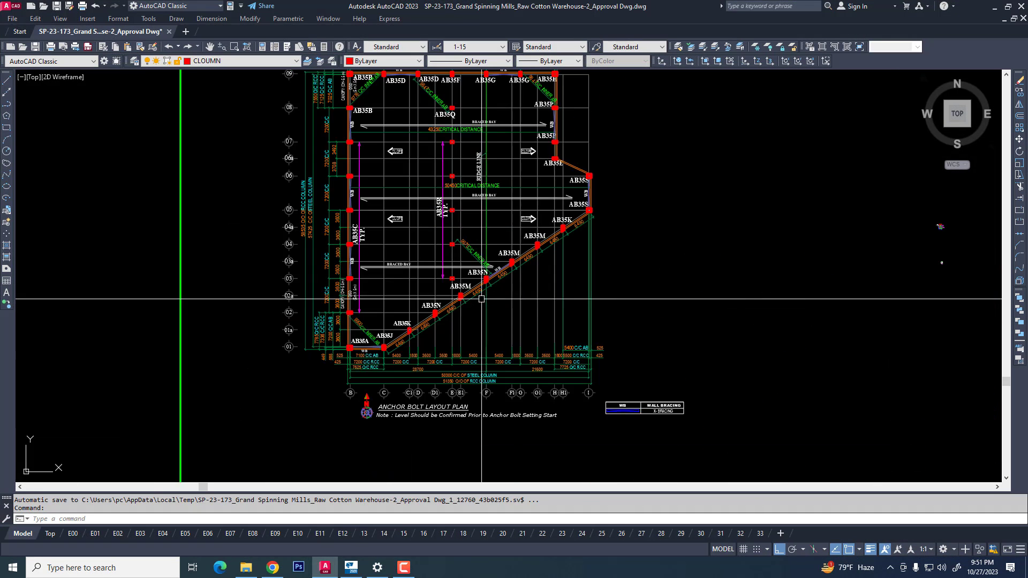
scroll(372, 345, "down", 5)
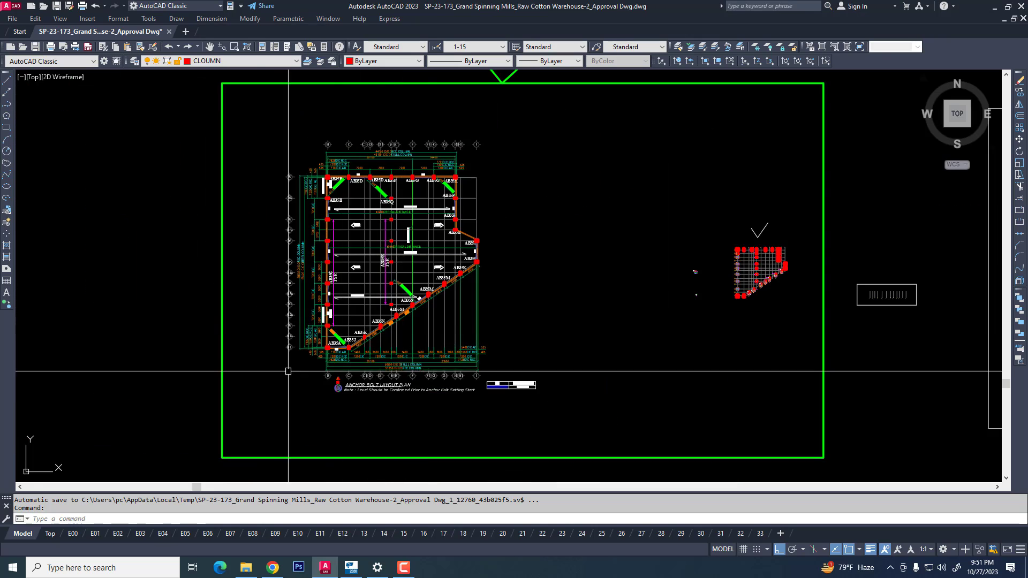
scroll(422, 446, "up", 6)
scroll(423, 445, "down", 8)
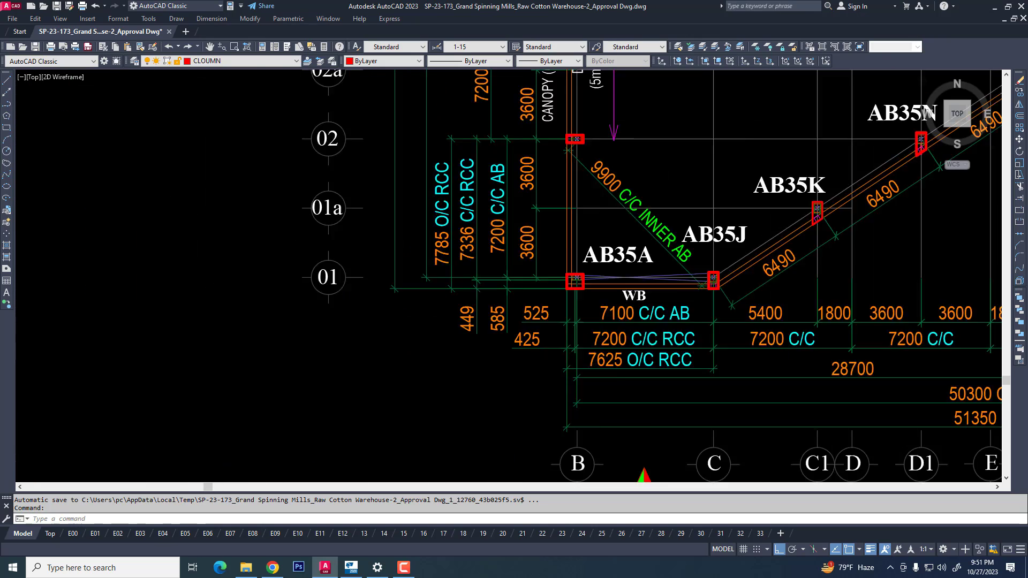
scroll(321, 375, "up", 4)
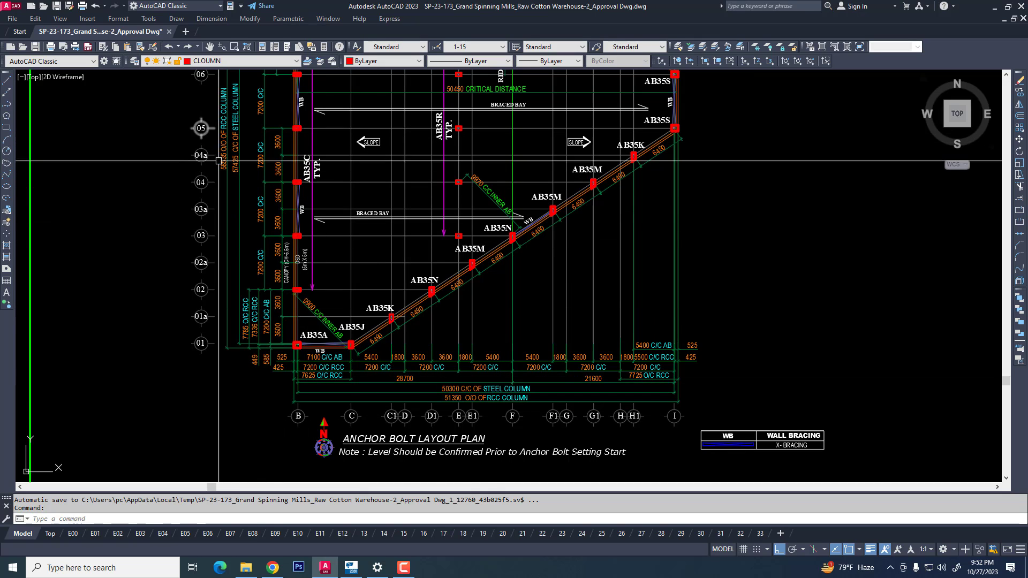
left_click(351, 567)
- Pan and zoom the Tekla grid model to frame columns B–I, then bring up the Edit ribbon
middle_click_drag(428, 371, 465, 278)
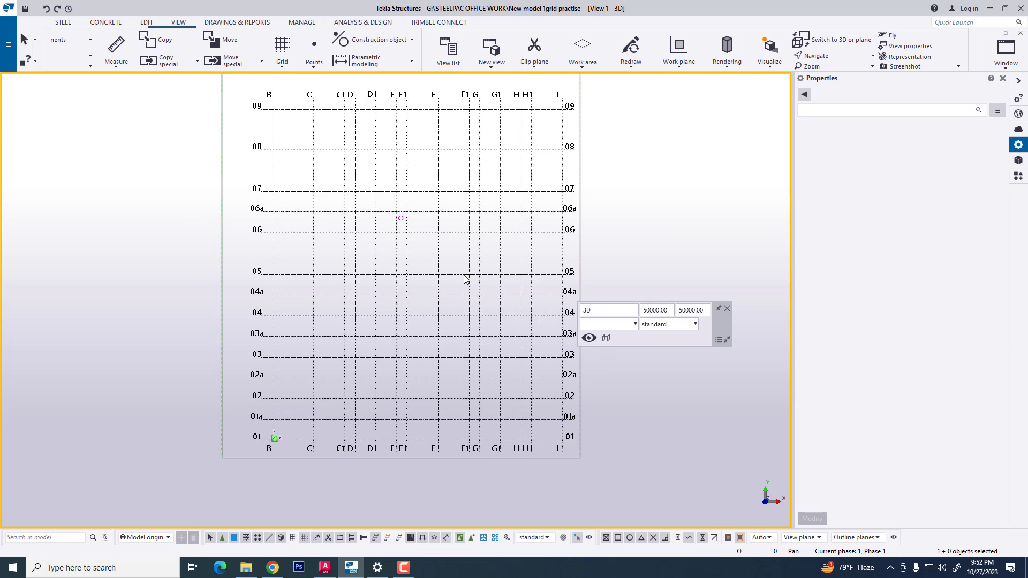
scroll(342, 373, "up", 3)
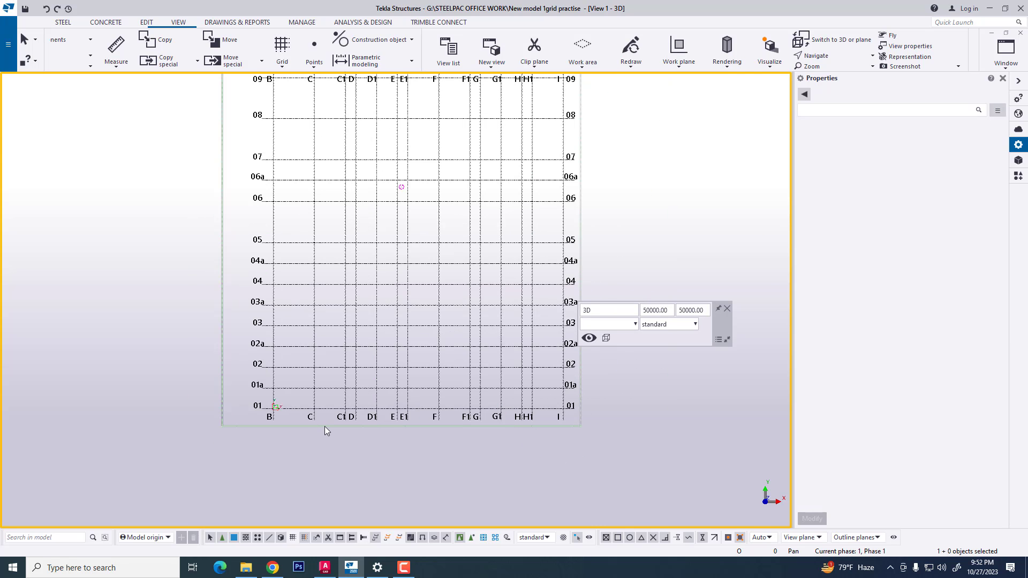
middle_click_drag(319, 369, 316, 337)
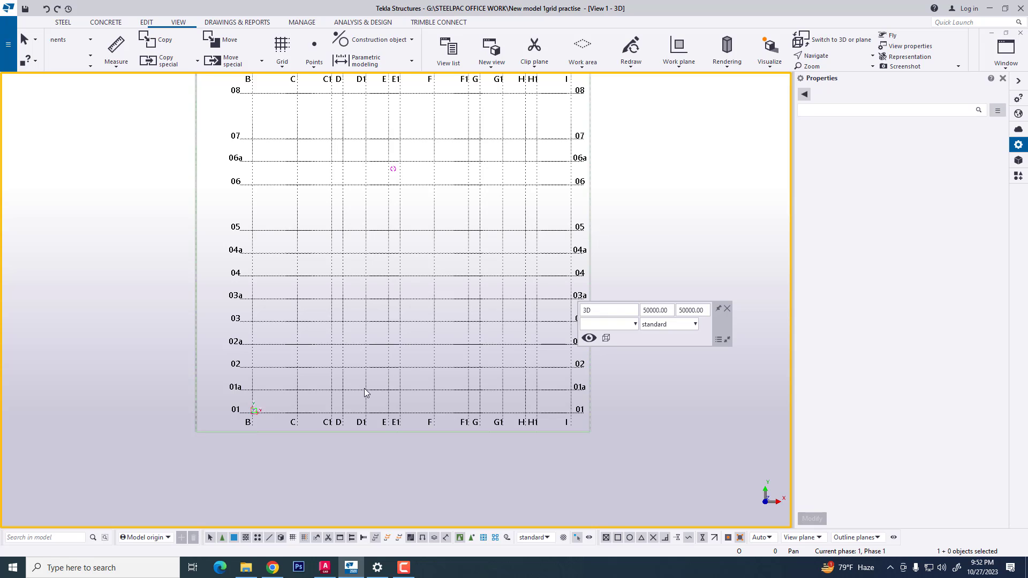
scroll(358, 369, "down", 3)
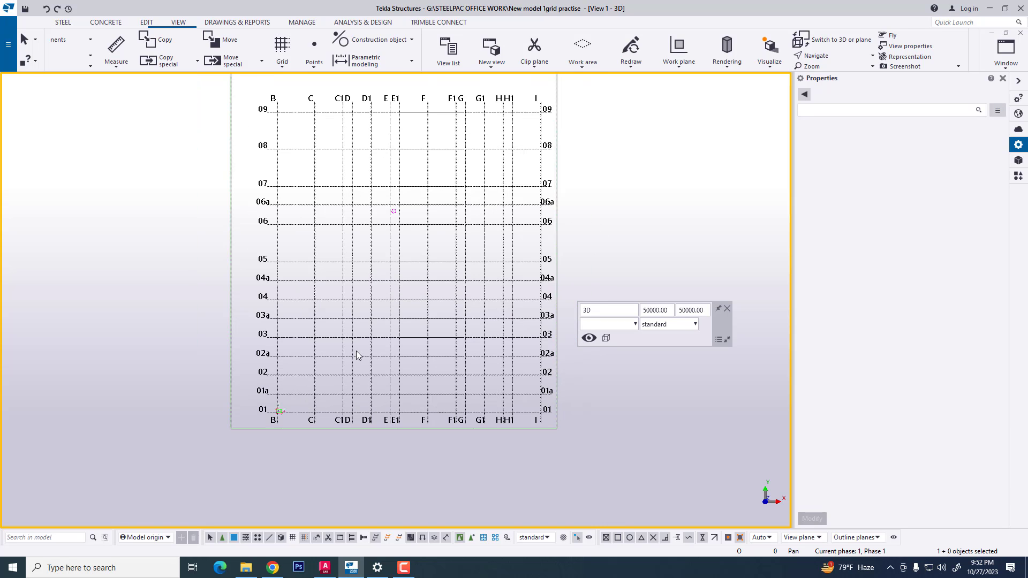
scroll(358, 353, "up", 1)
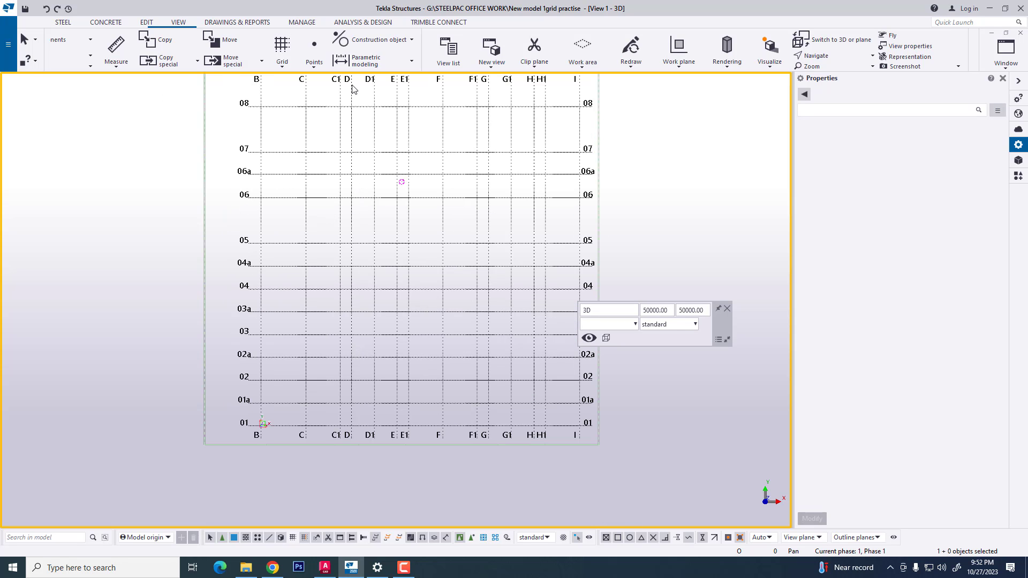
left_click(148, 24)
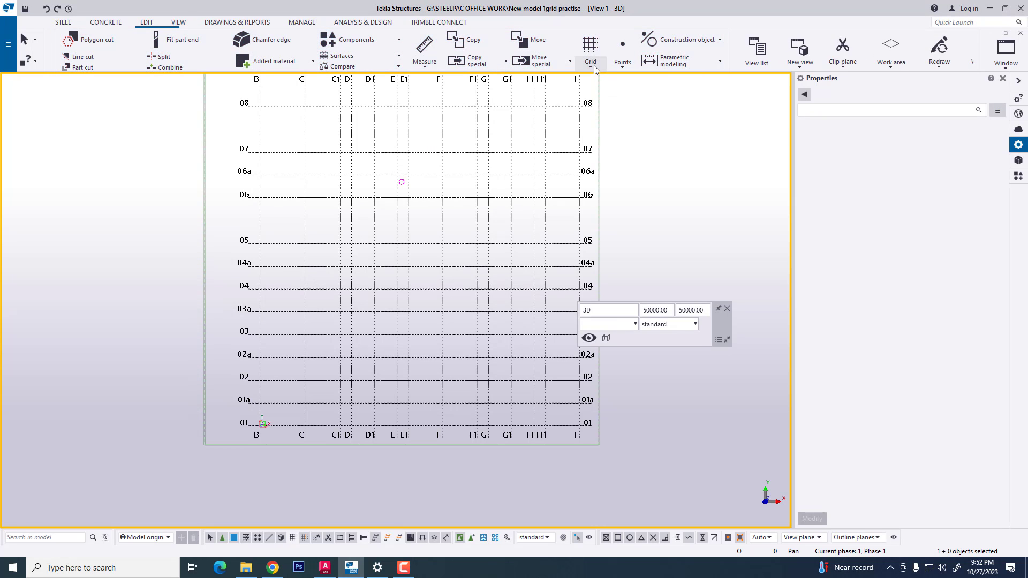
- Add a diagonal grid line to the rectangular grid from C/01 to I/05, then select it
left_click(591, 64)
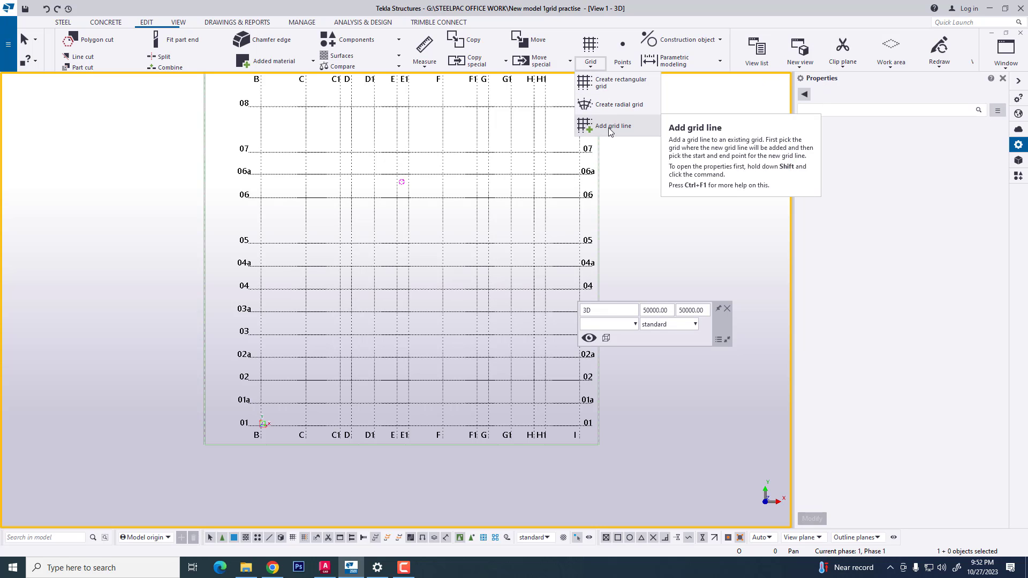
left_click(610, 127)
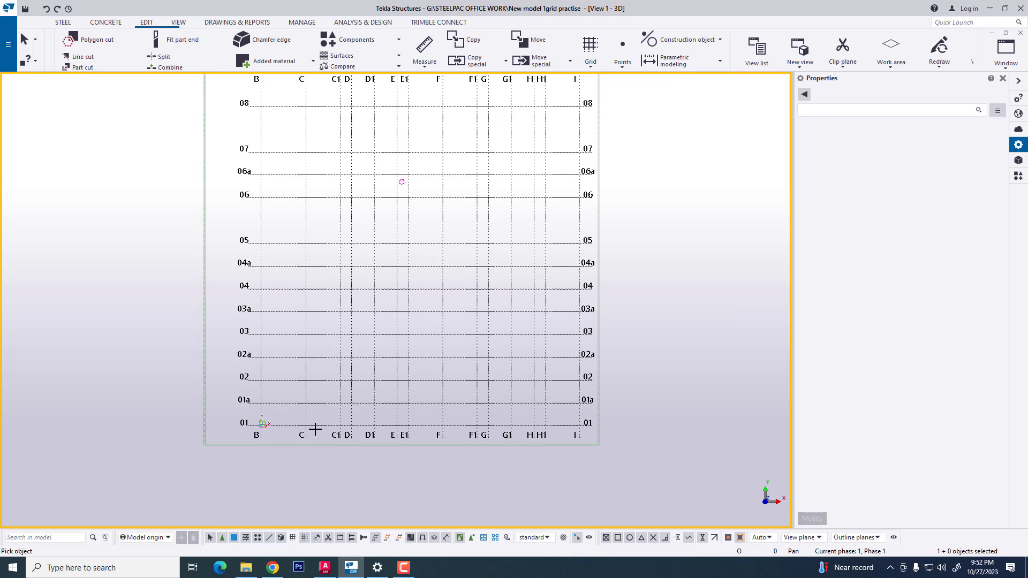
left_click(319, 404)
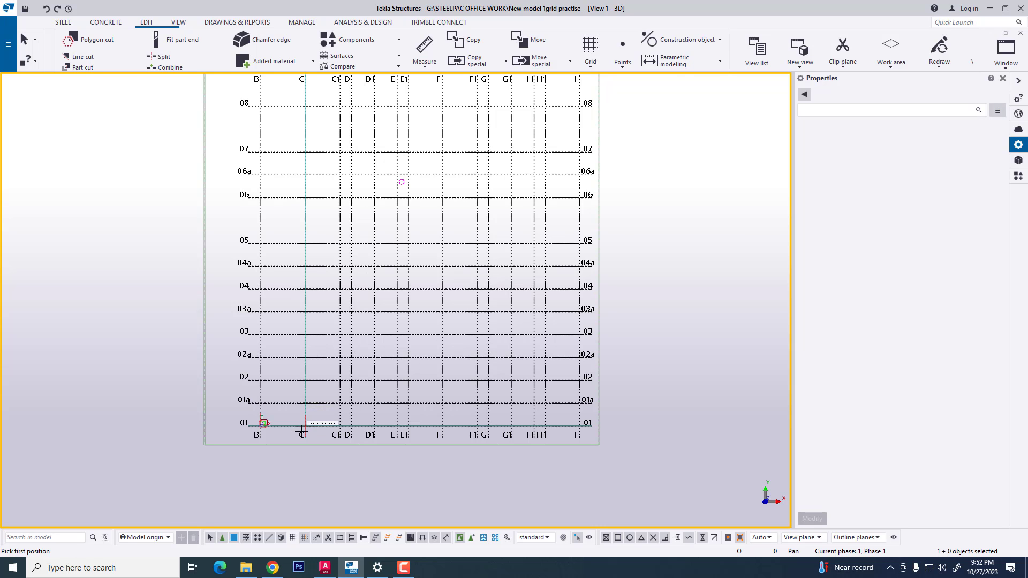
scroll(282, 442, "up", 6)
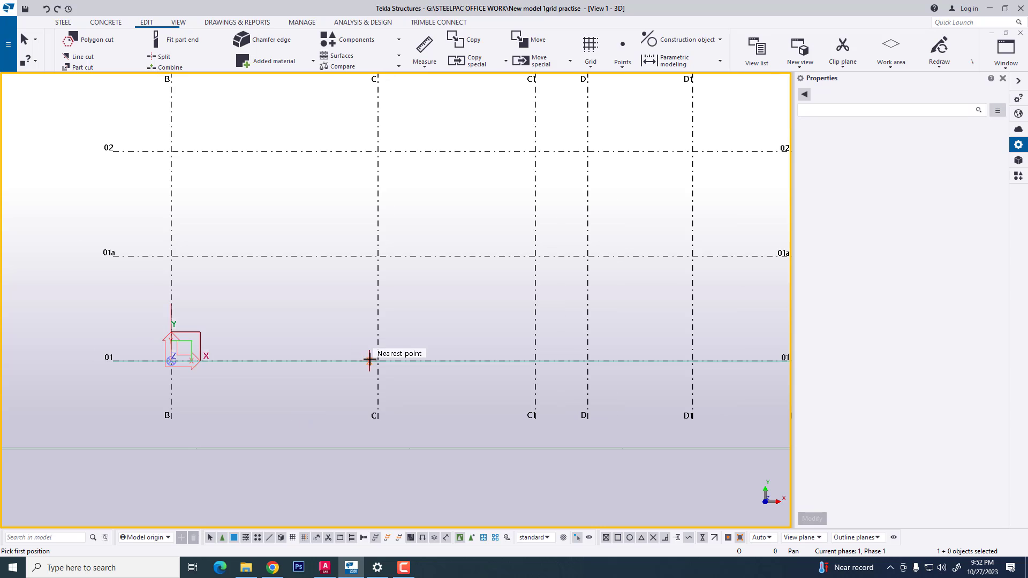
left_click(377, 360)
scroll(184, 475, "down", 4)
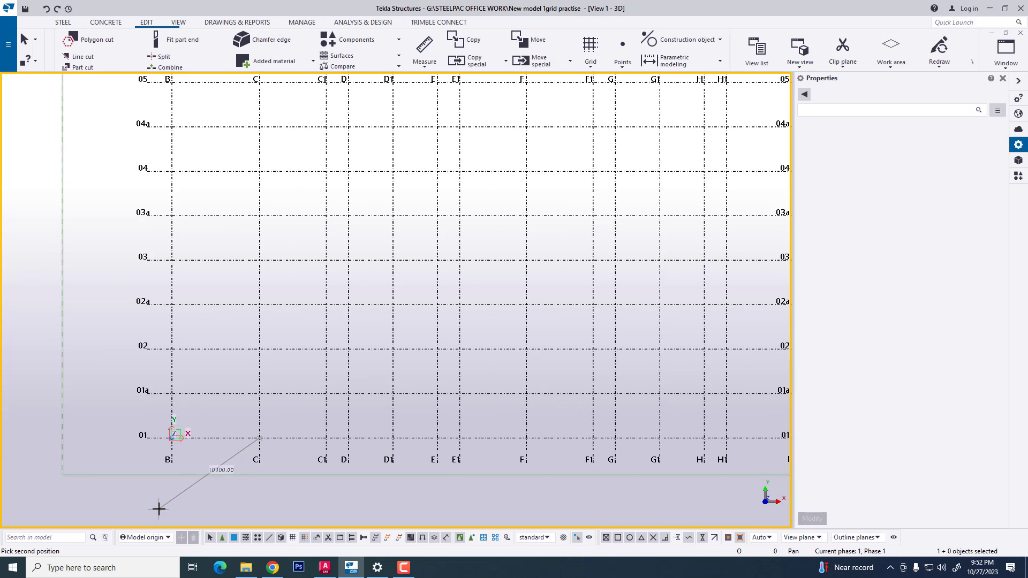
scroll(166, 503, "down", 1)
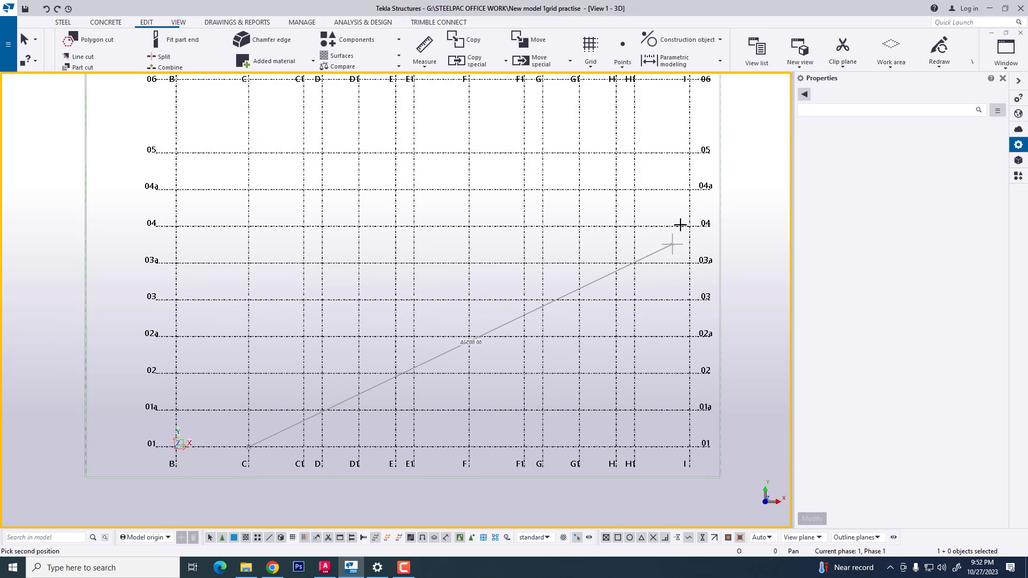
left_click(689, 153)
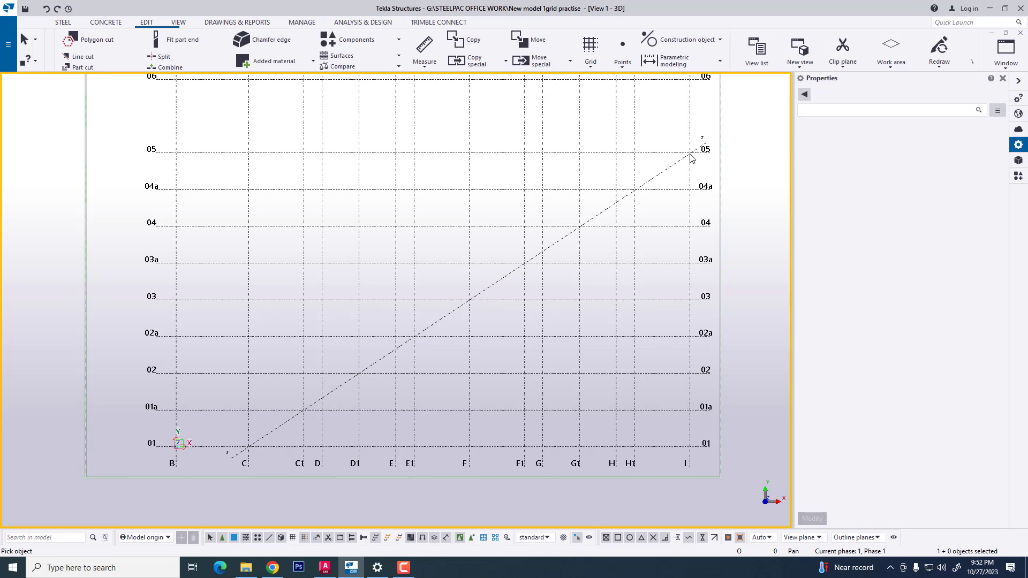
right_click(644, 209)
left_click(659, 216)
left_click(664, 173)
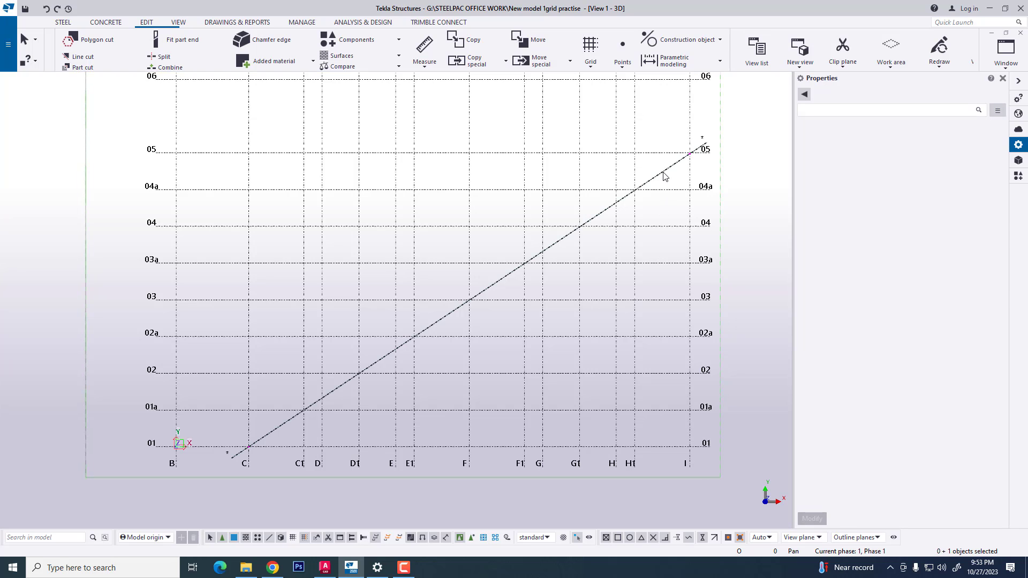
- Give the diagonal grid line the label 01c05i and apply it with Modify
left_click(895, 138)
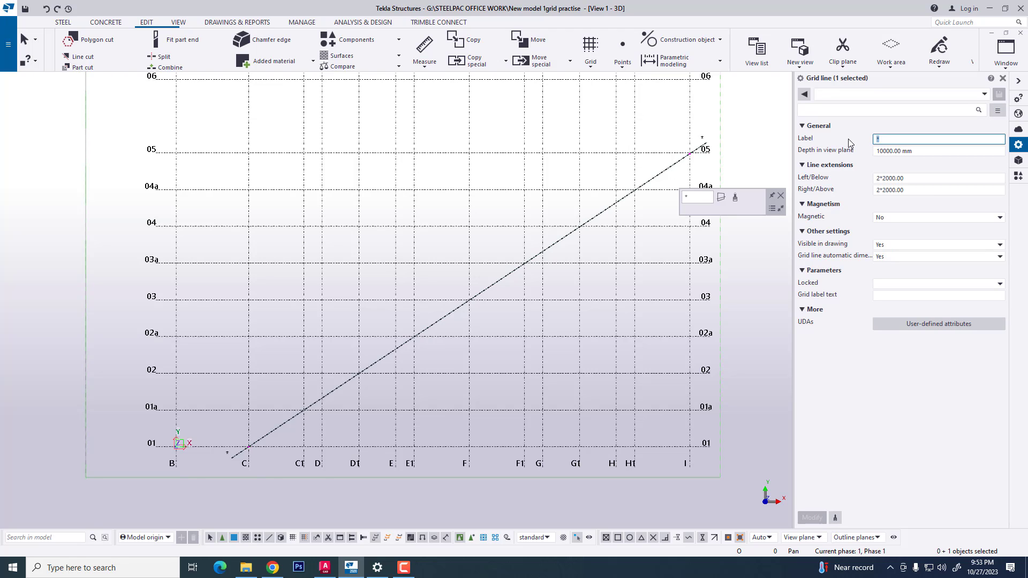
type("01")
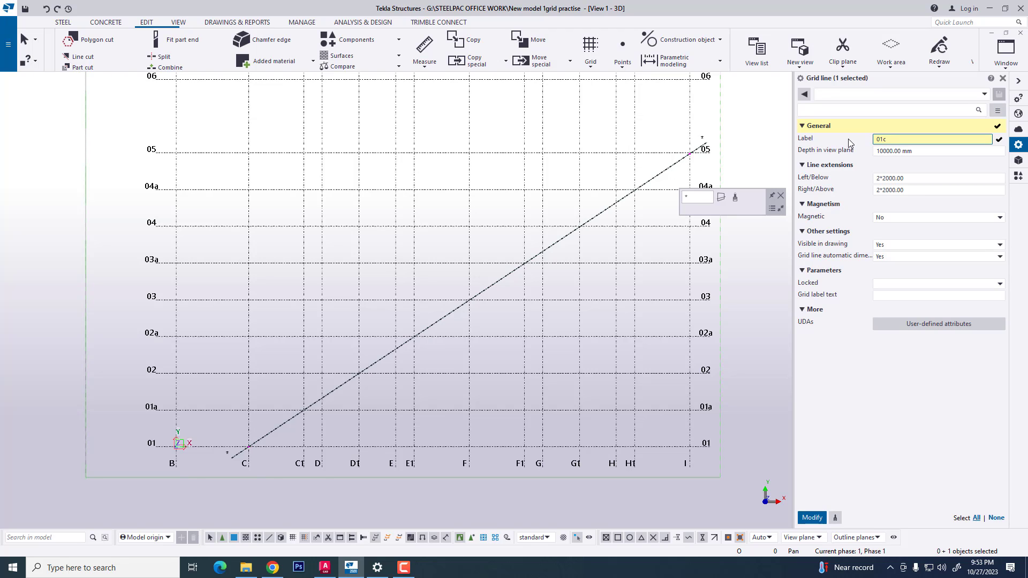
type("c05")
left_click(811, 518)
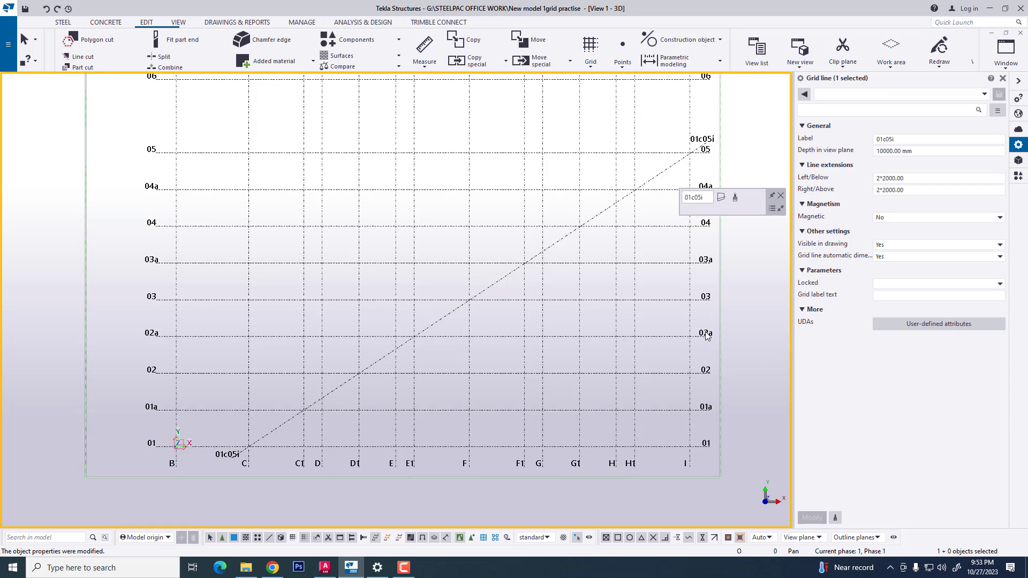
left_click(412, 321)
scroll(411, 323, "down", 3)
scroll(448, 320, "up", 2)
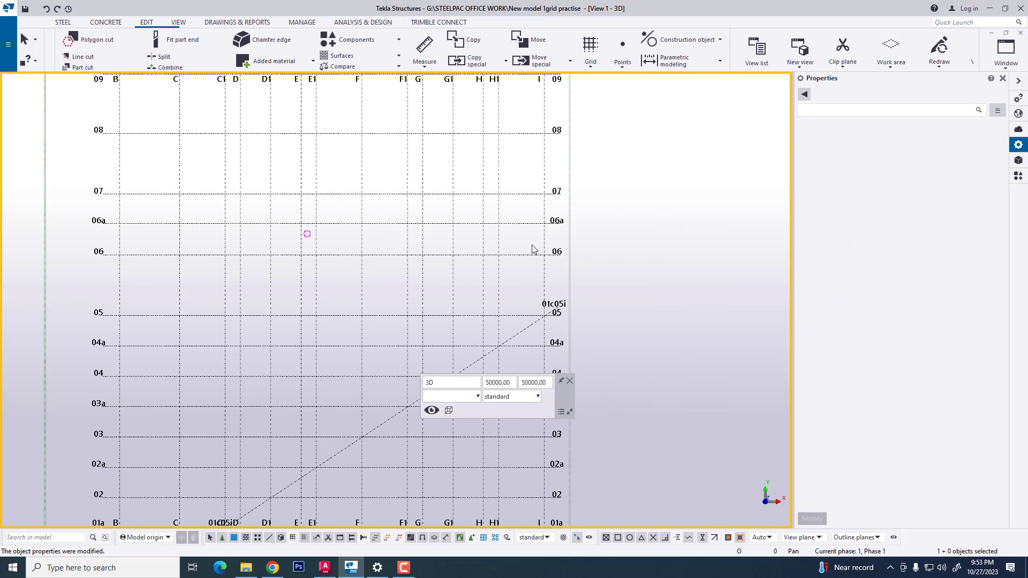
left_click(325, 567)
scroll(575, 205, "up", 3)
scroll(575, 205, "down", 5)
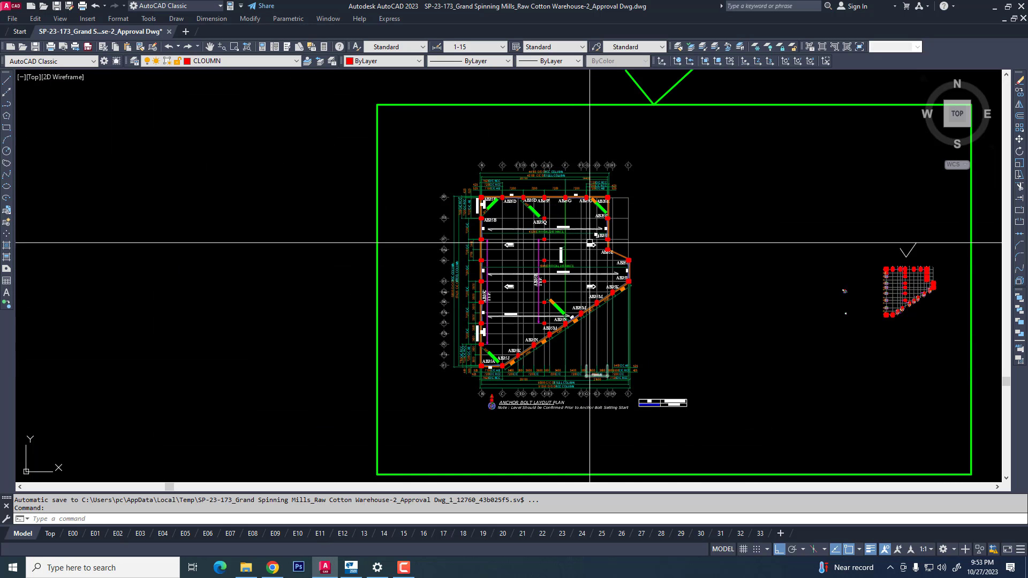
scroll(575, 273, "up", 5)
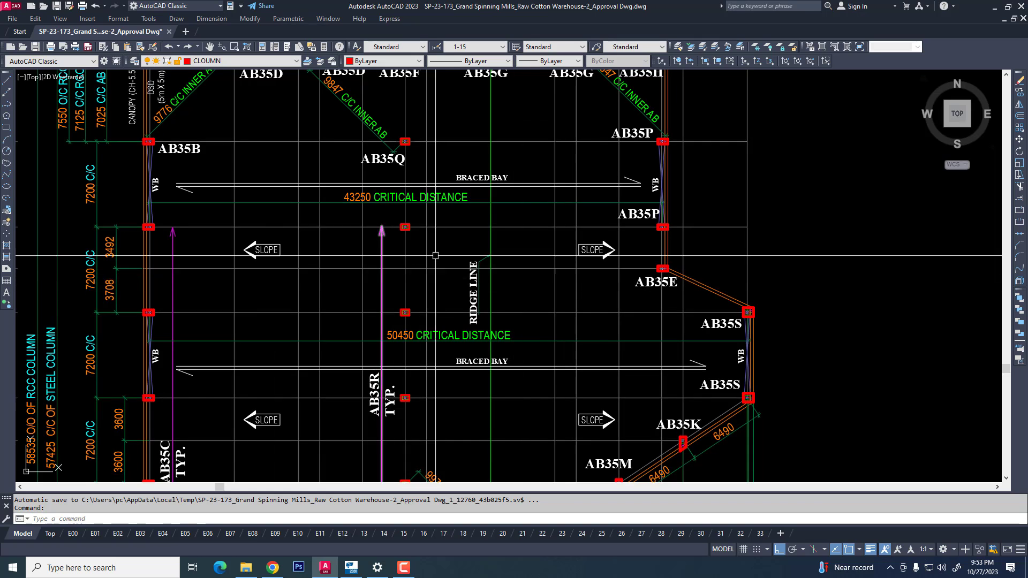
scroll(457, 252, "down", 2)
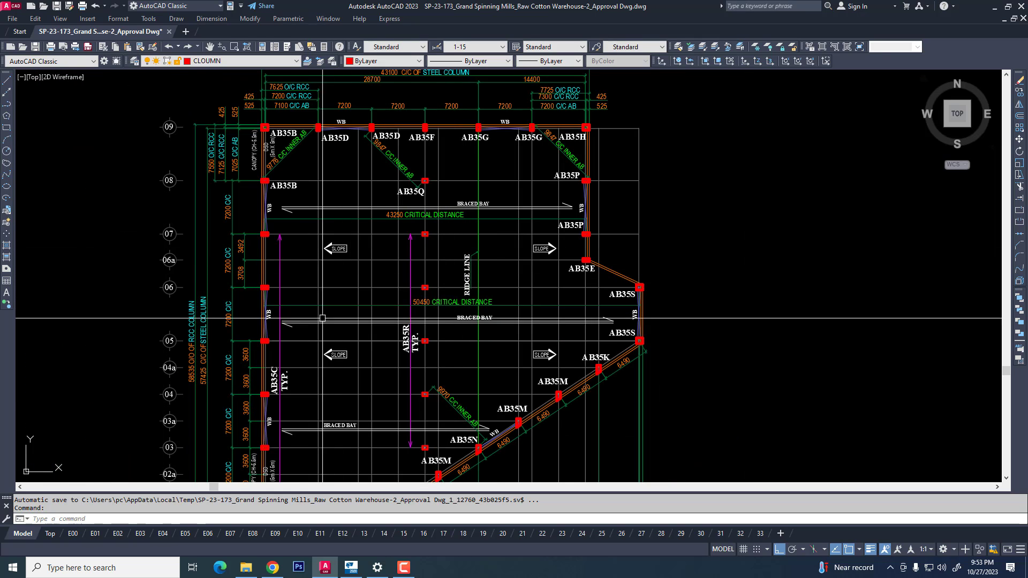
scroll(526, 290, "down", 2)
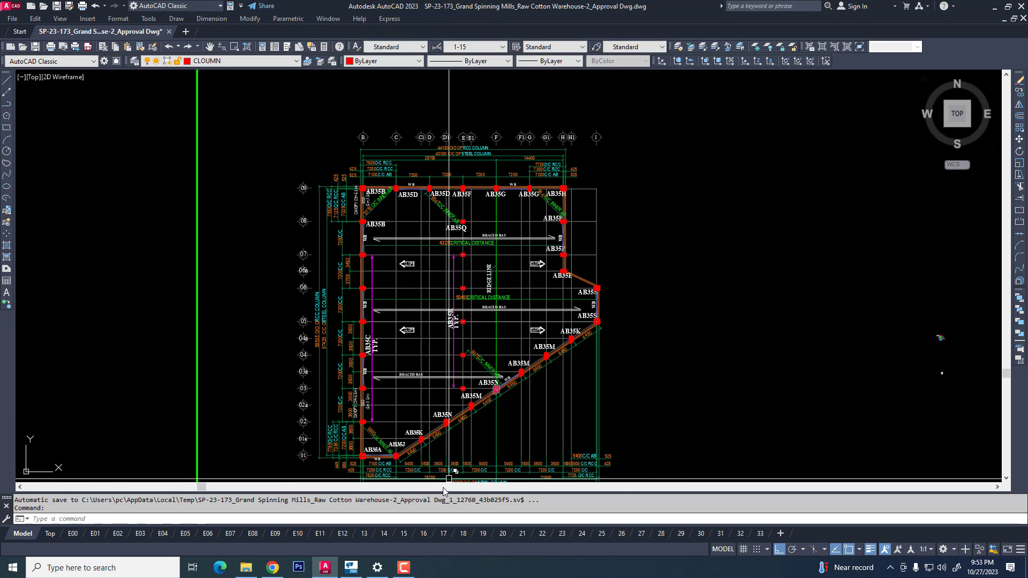
left_click(348, 568)
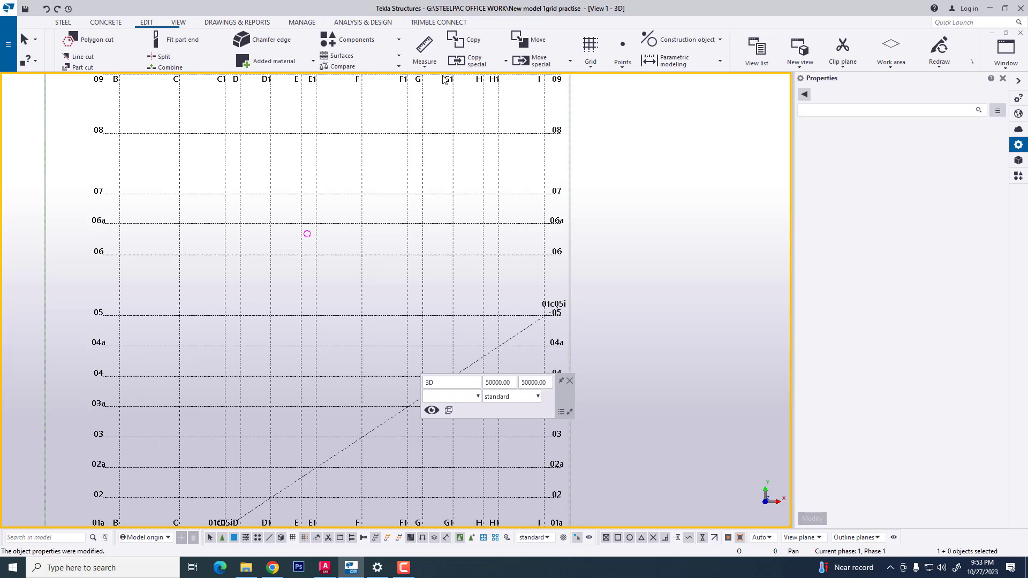
- Add a sloped grid line to the grid running from H/06a to I/06
left_click(589, 71)
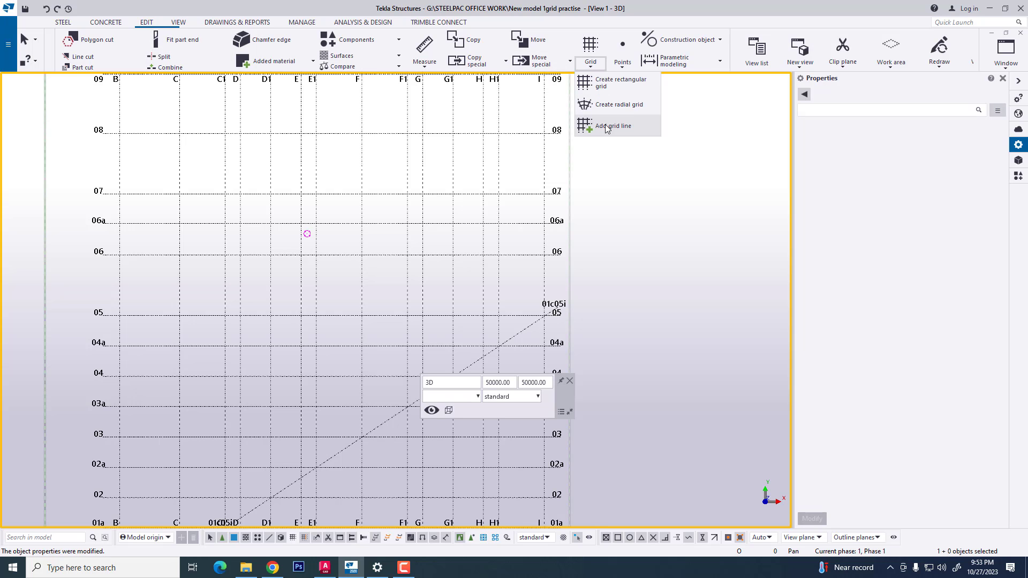
left_click(607, 126)
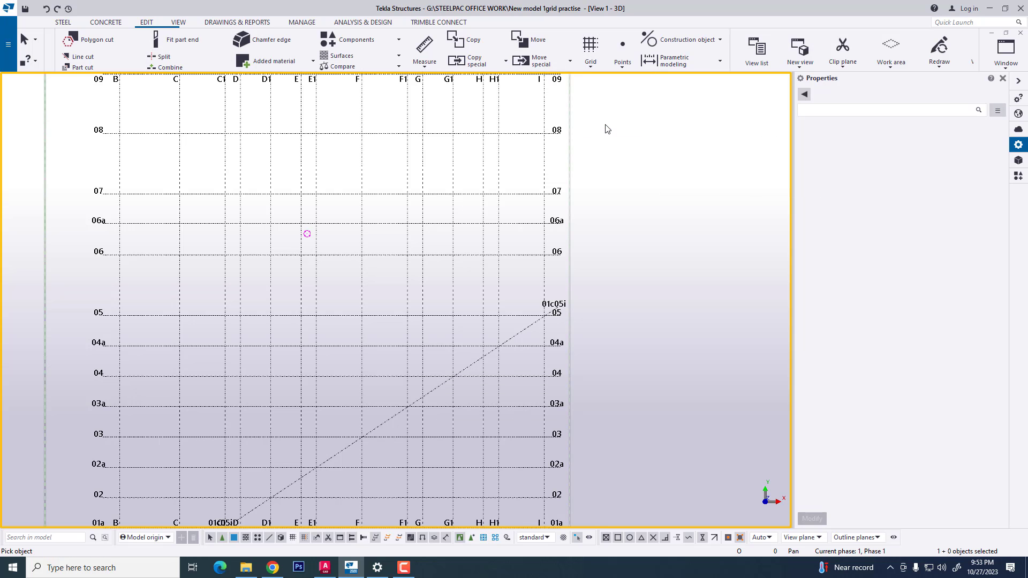
scroll(506, 224, "up", 1)
left_click(506, 223)
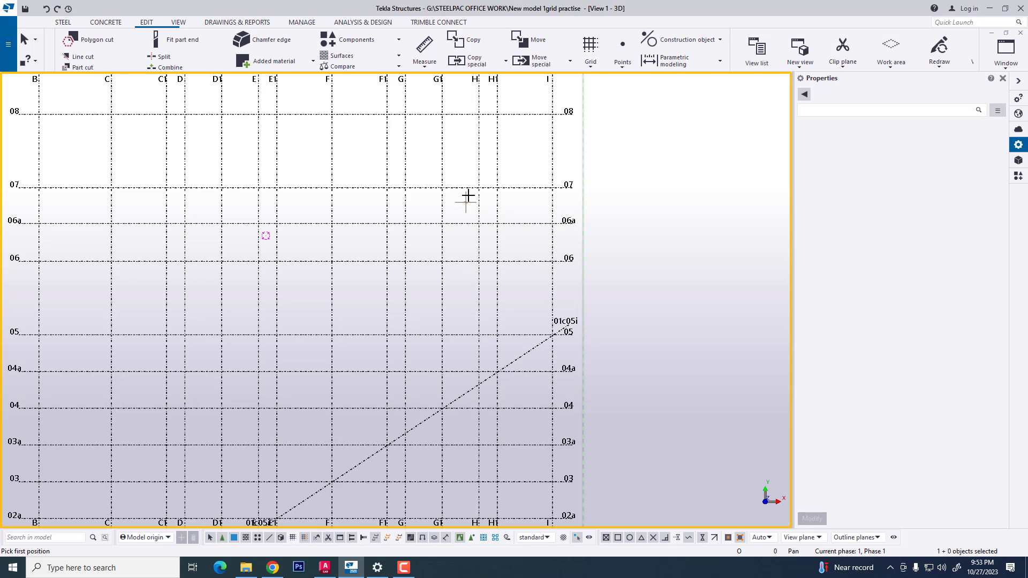
left_click(480, 225)
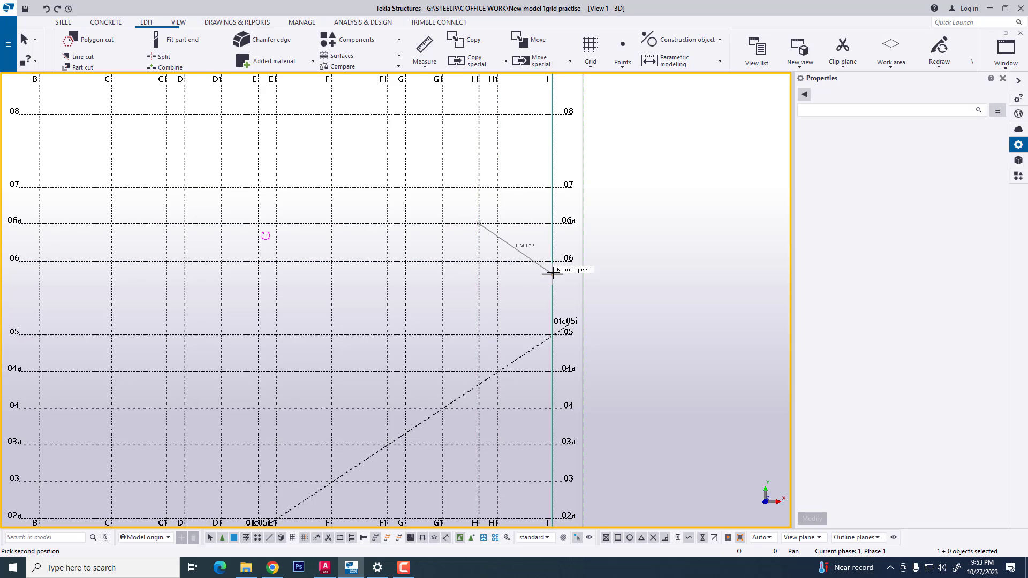
left_click(552, 261)
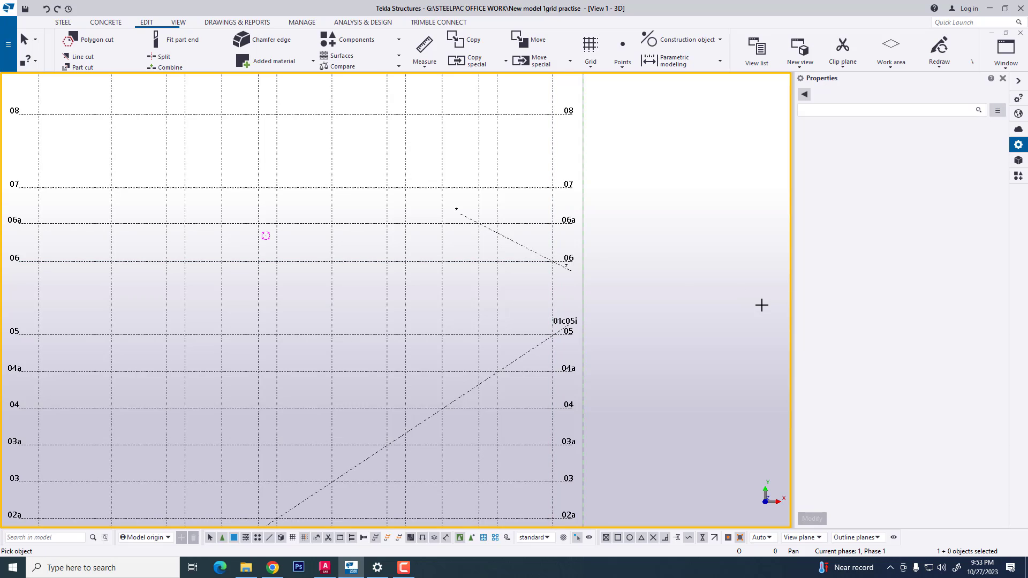
key("Escape")
- Label the new sloped grid line 6h6i
left_click(518, 246)
left_click(952, 140)
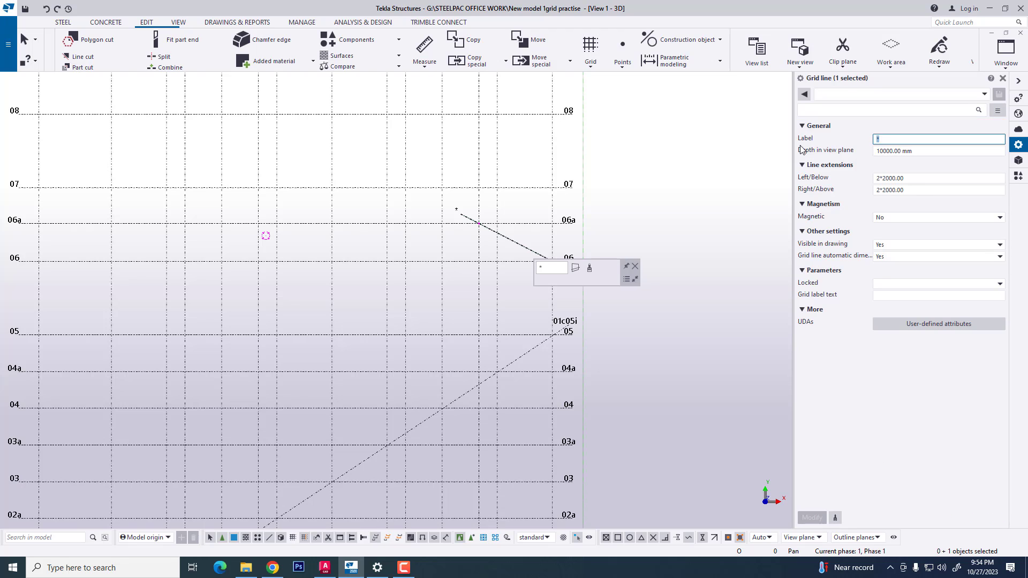
type("6h6i")
key("Return")
left_click(715, 382)
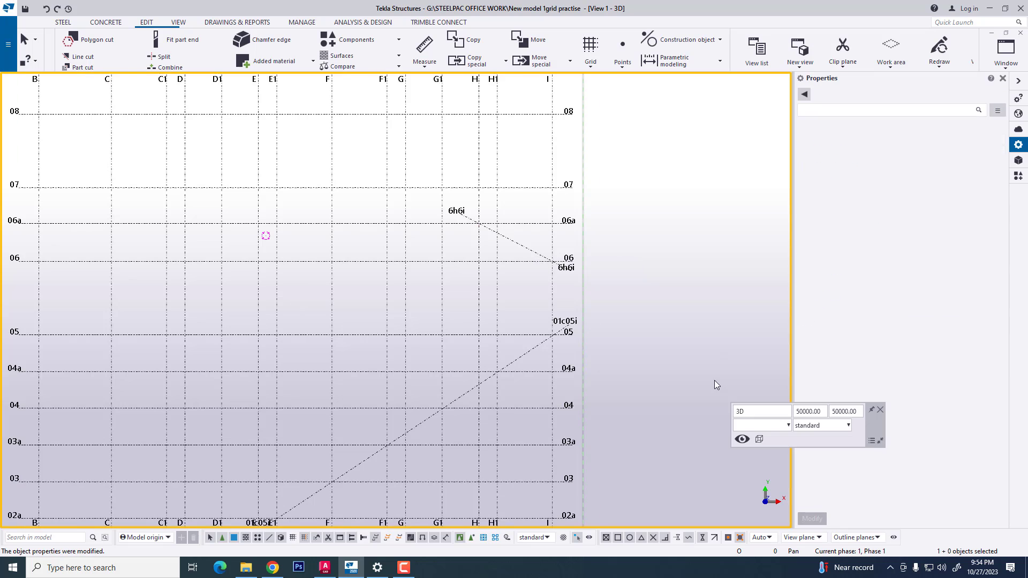
scroll(696, 375, "down", 5)
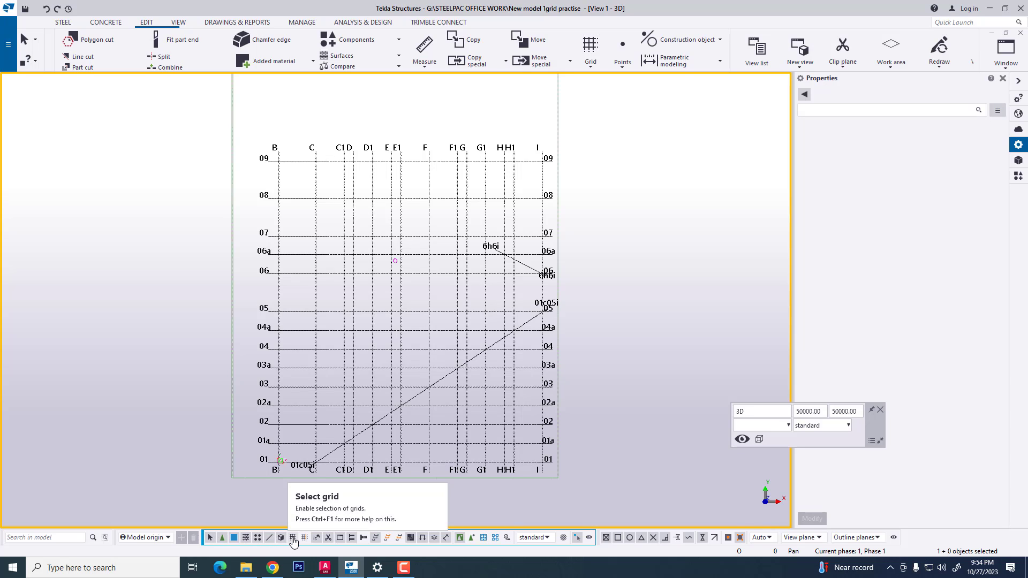
- Select the rectangular grid and zoom to check both diagonal lines, 01c05i and 6h6i
left_click(406, 349)
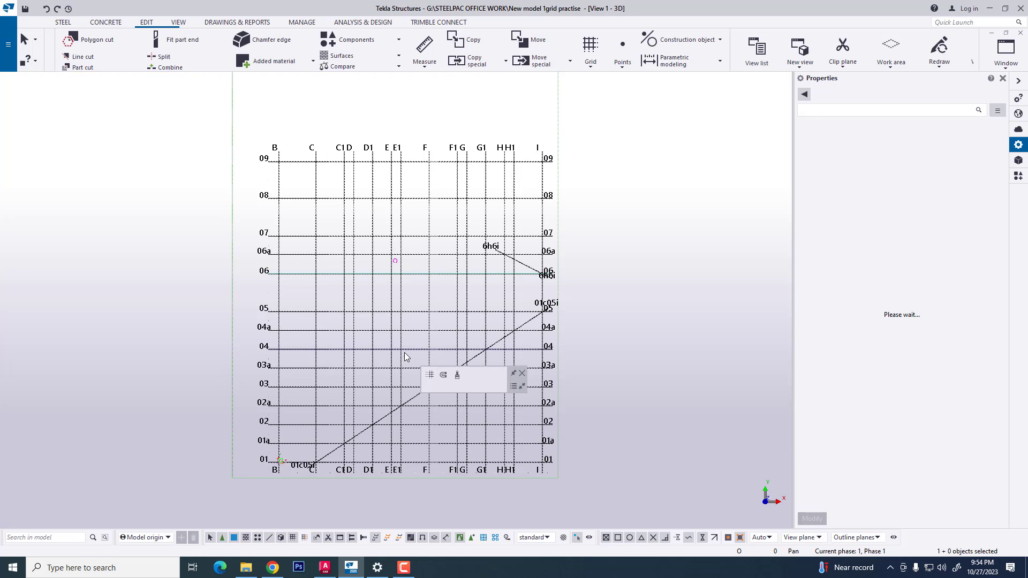
scroll(408, 354, "up", 3)
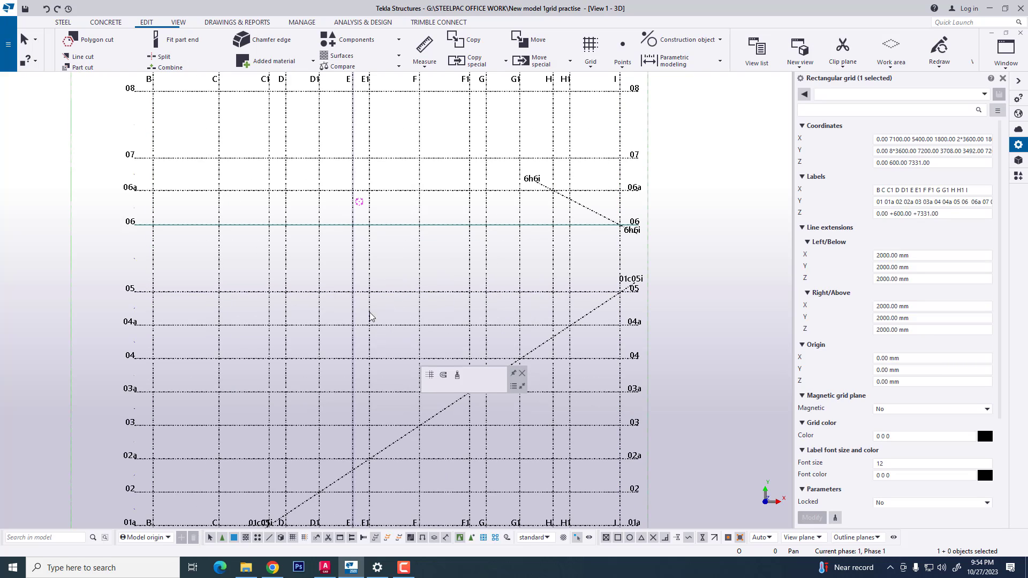
scroll(501, 299, "down", 4)
scroll(420, 434, "up", 4)
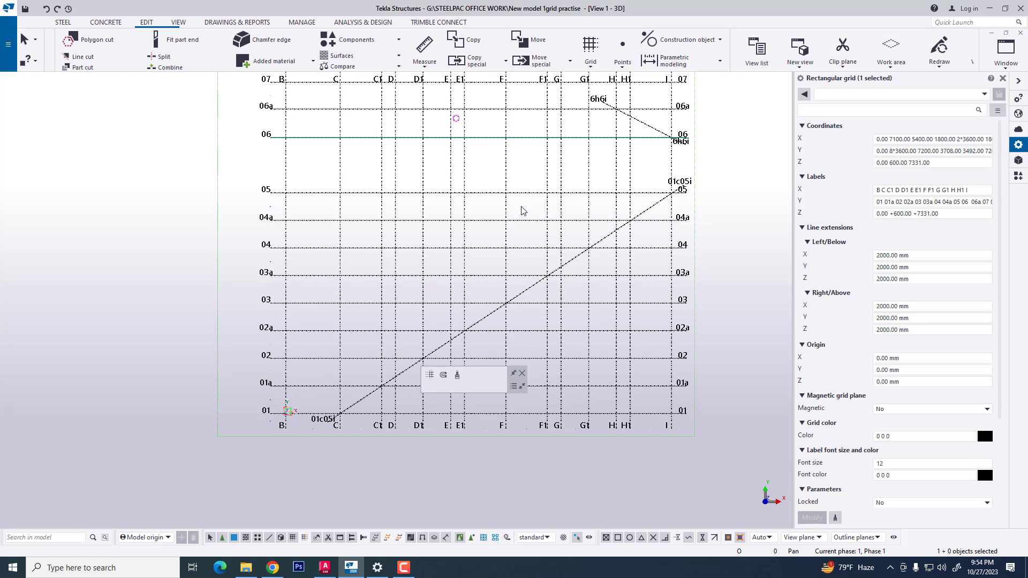
scroll(428, 304, "down", 2)
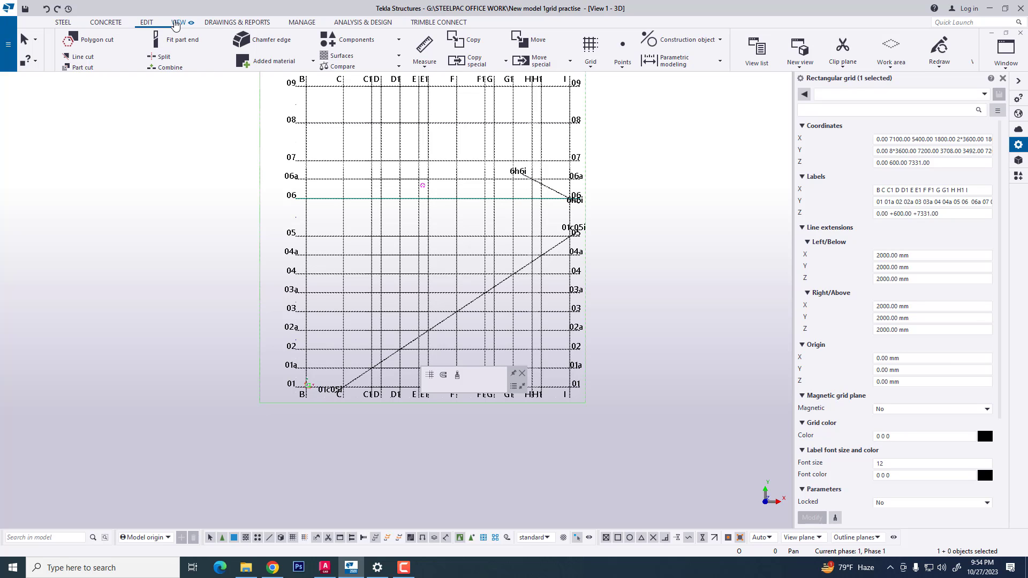
left_click(177, 22)
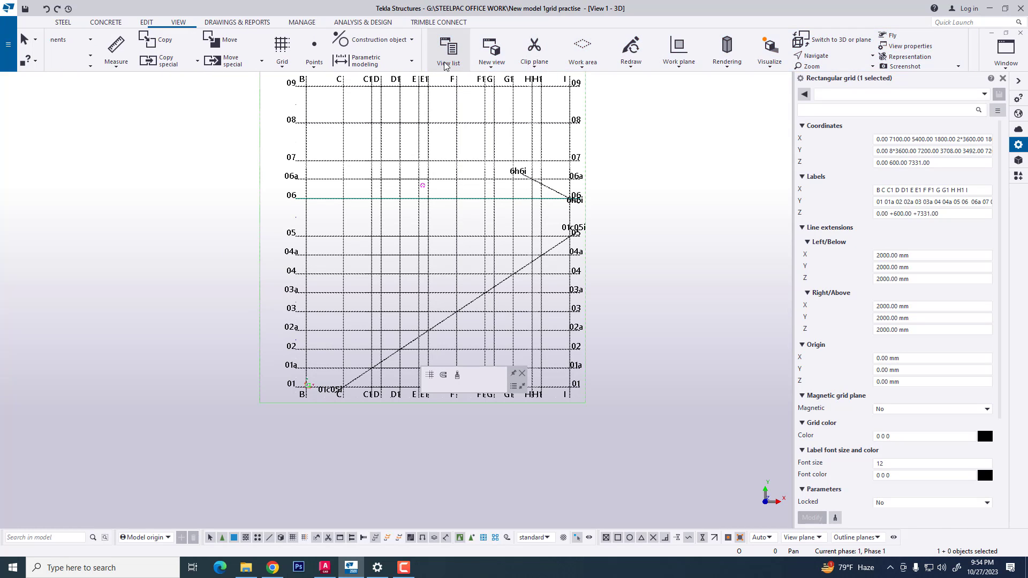
left_click(448, 49)
mouse_move(413, 214)
left_mouse_down()
mouse_move(410, 268)
mouse_move(422, 201)
left_mouse_up()
left_click(413, 284)
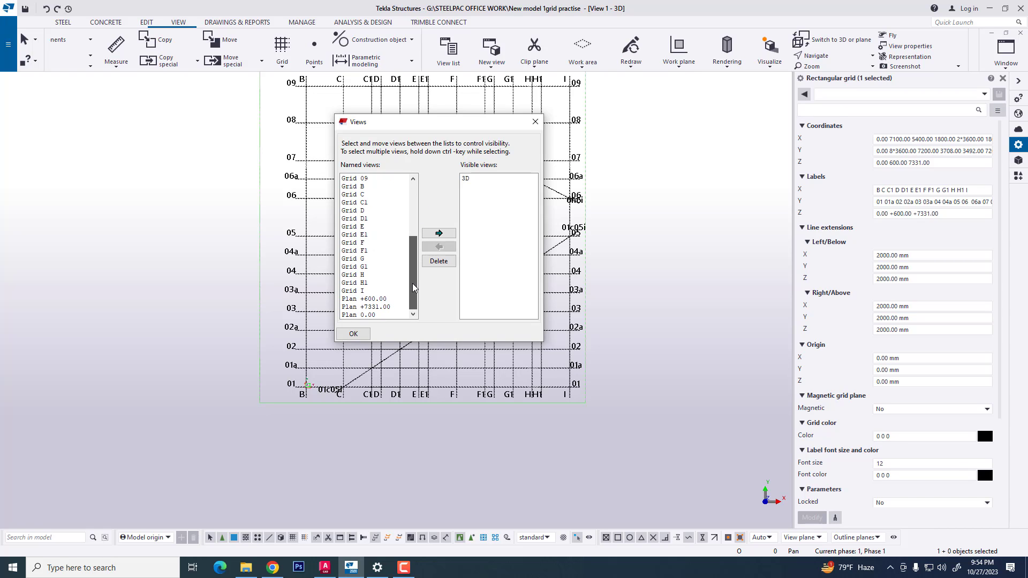
left_click(535, 123)
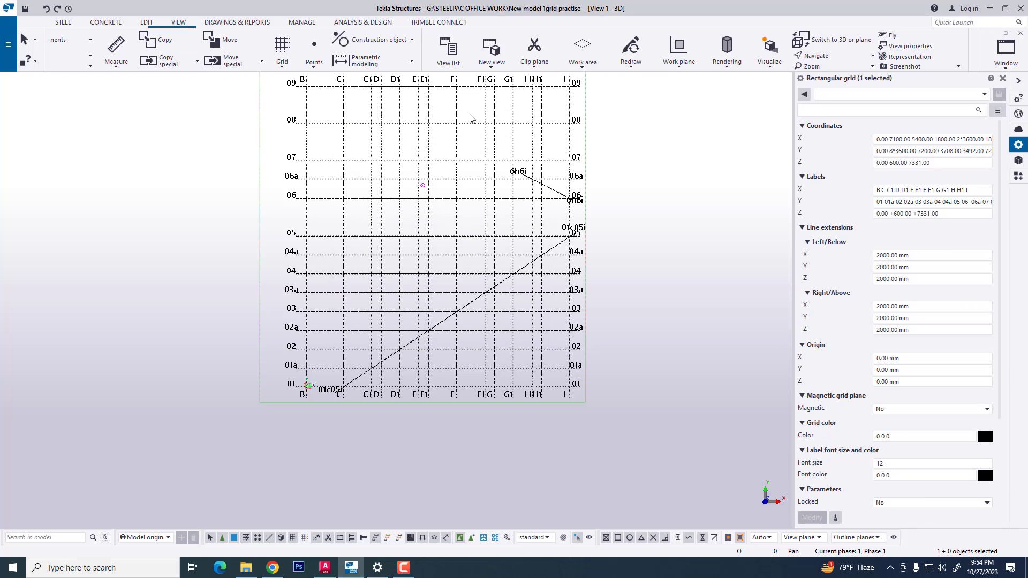
left_click(499, 69)
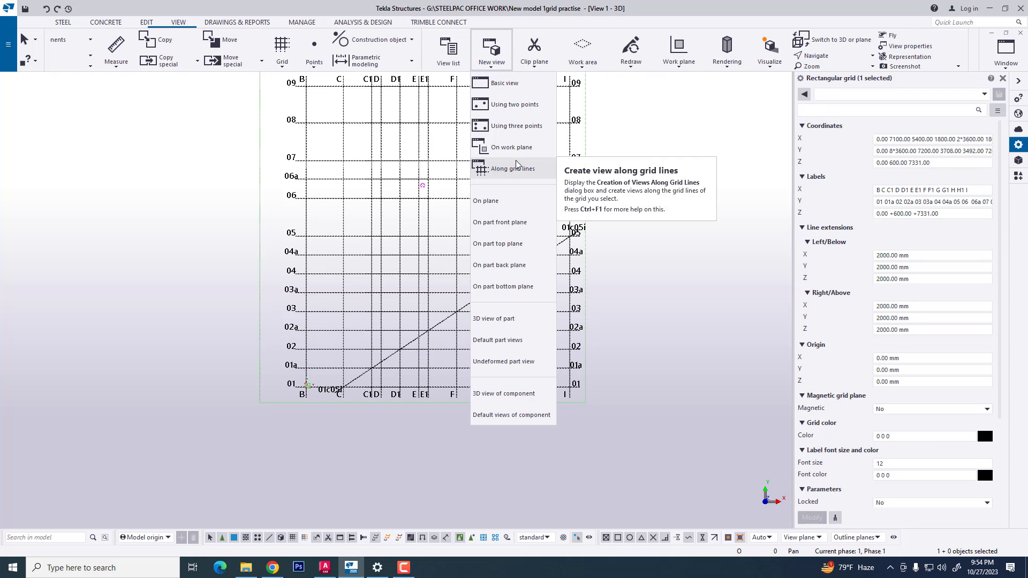
left_click(515, 105)
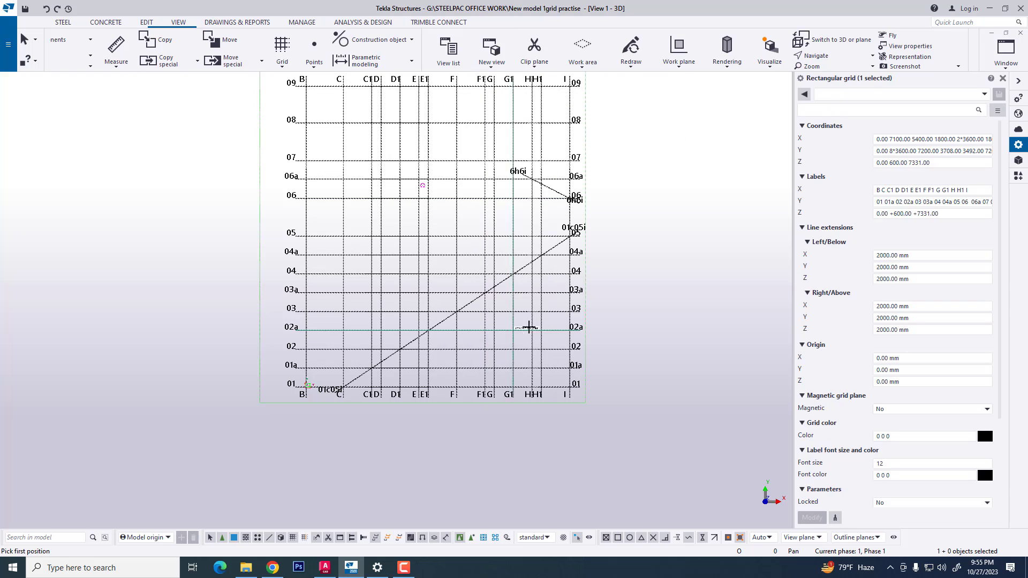
right_click(621, 298)
left_click(633, 301)
- Enable the Contextual toolbar option under File > Settings > Toolbars
left_click(8, 43)
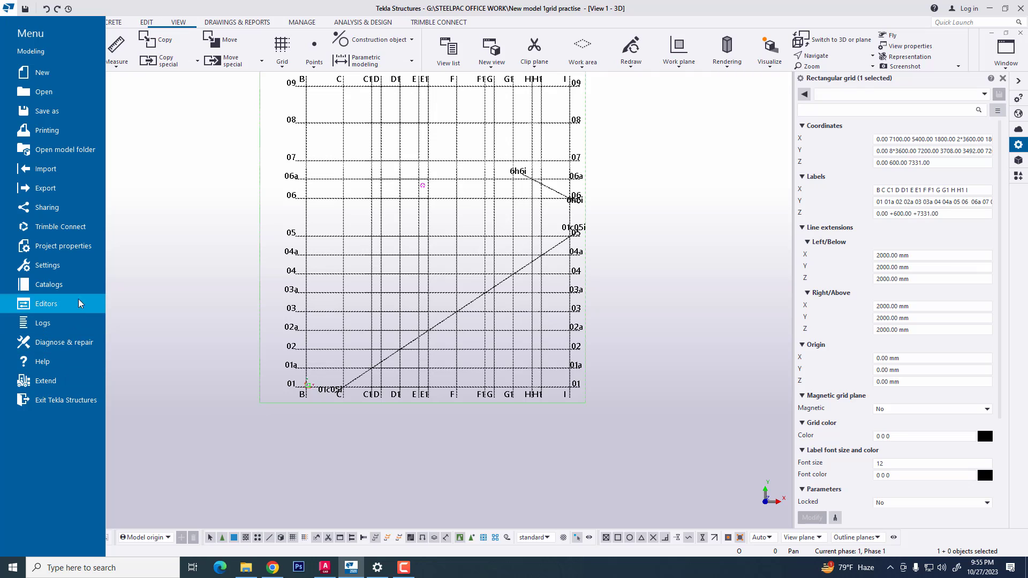
mouse_move(75, 271)
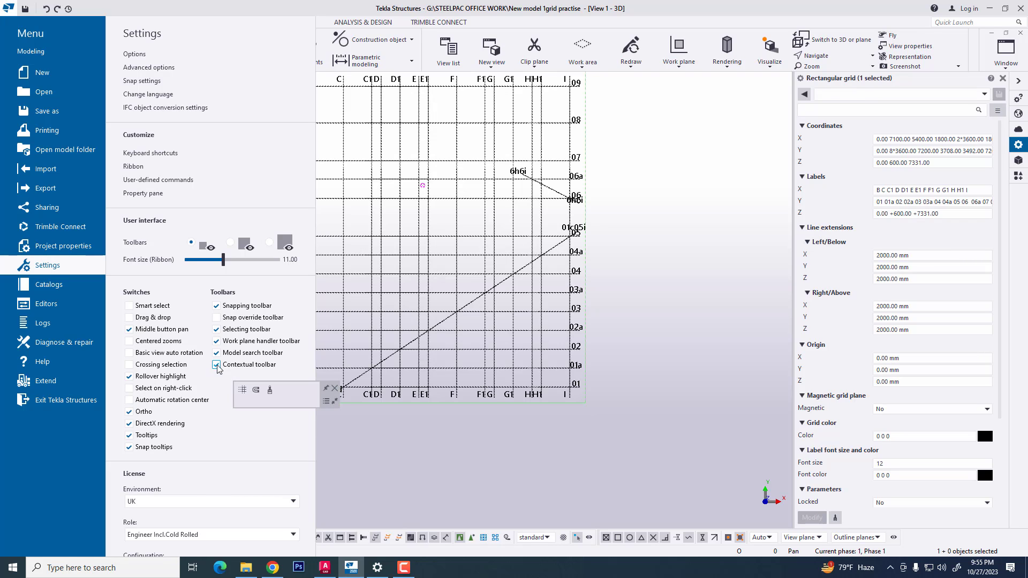
left_click(217, 365)
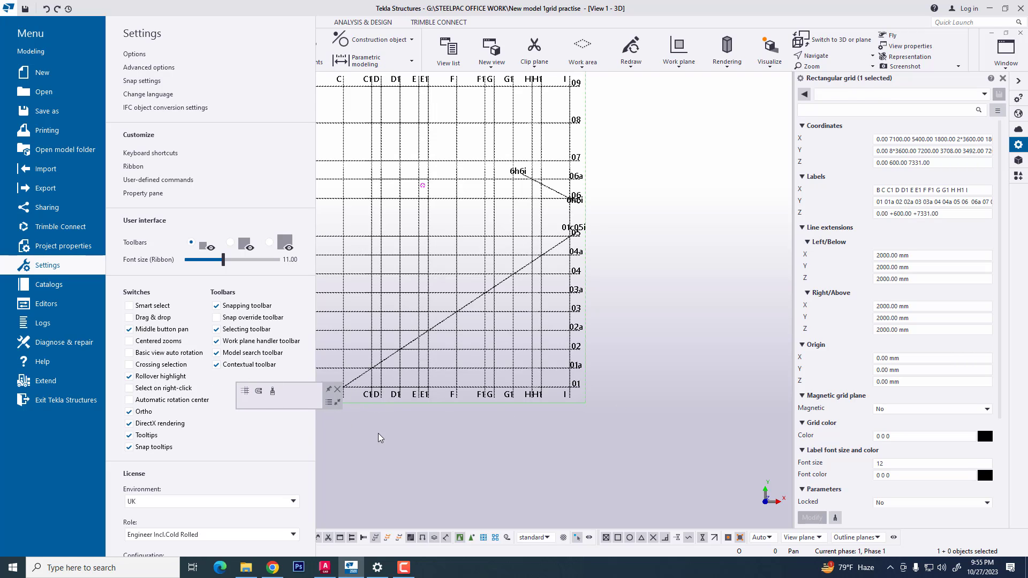
left_click(407, 444)
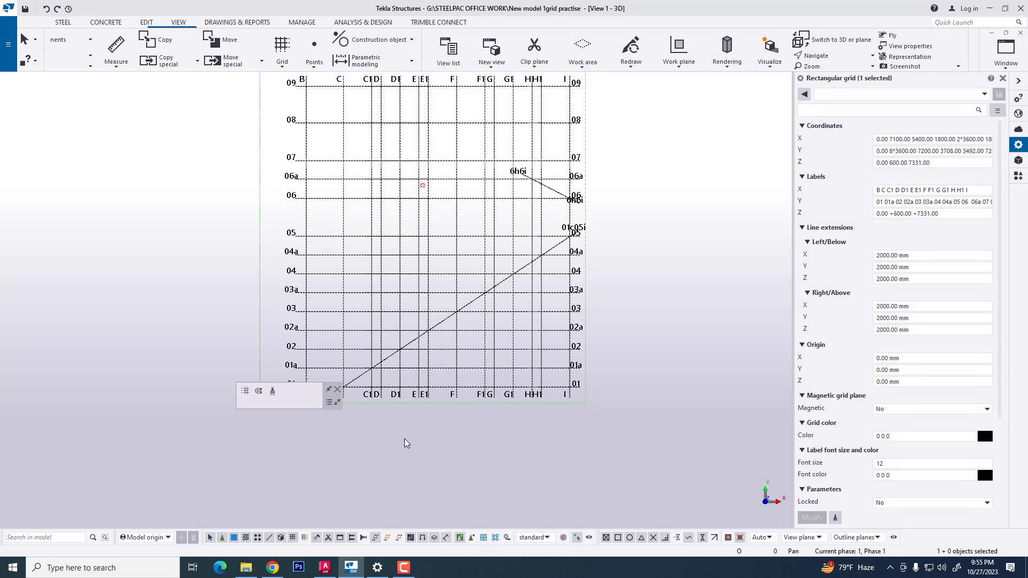
- Create a new view by two points, from C/01 toward I/05 along the diagonal line
left_click(493, 70)
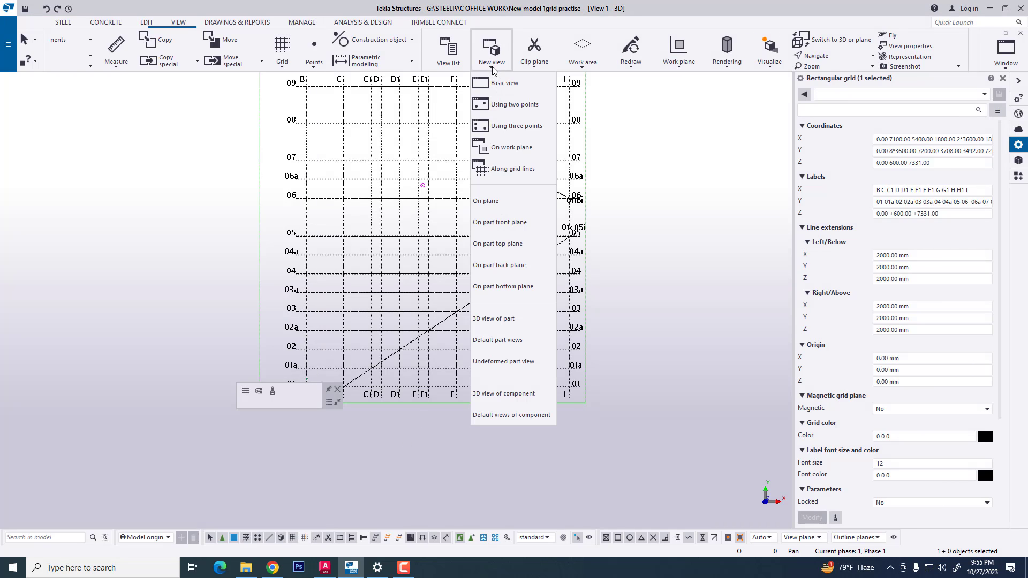
left_click(509, 105)
scroll(319, 403, "up", 5)
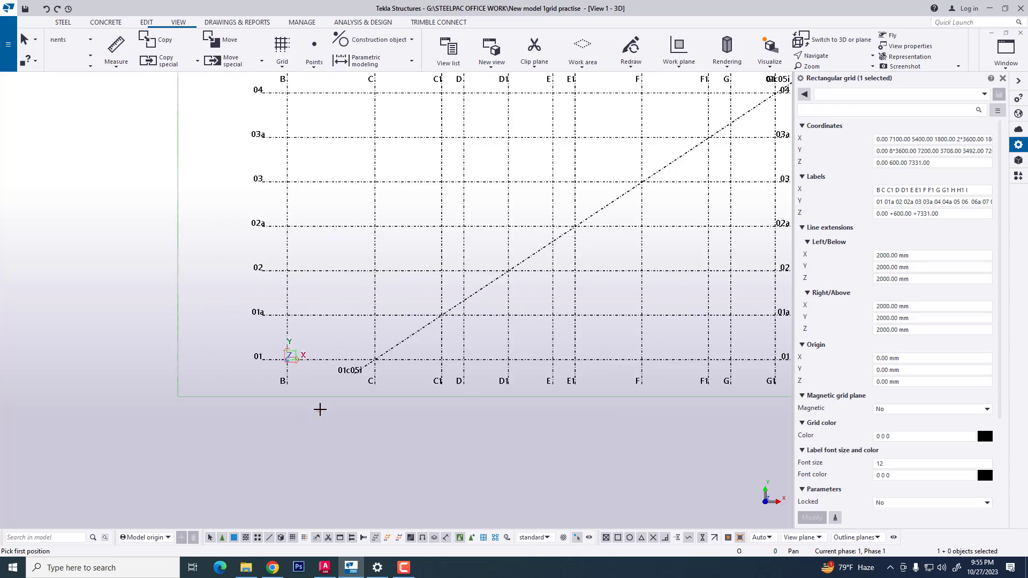
left_click(379, 350)
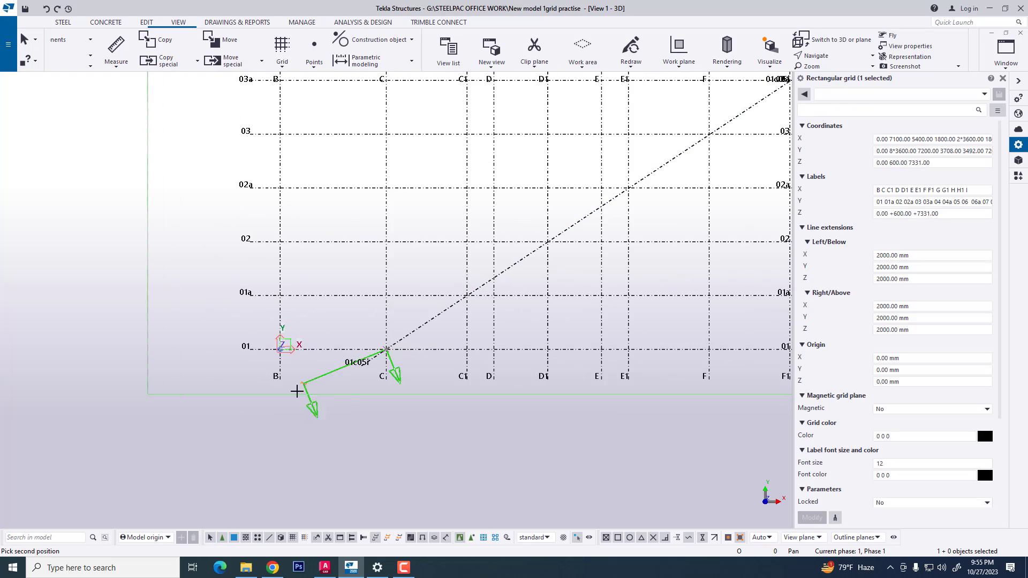
scroll(369, 356, "down", 3)
scroll(669, 107, "up", 2)
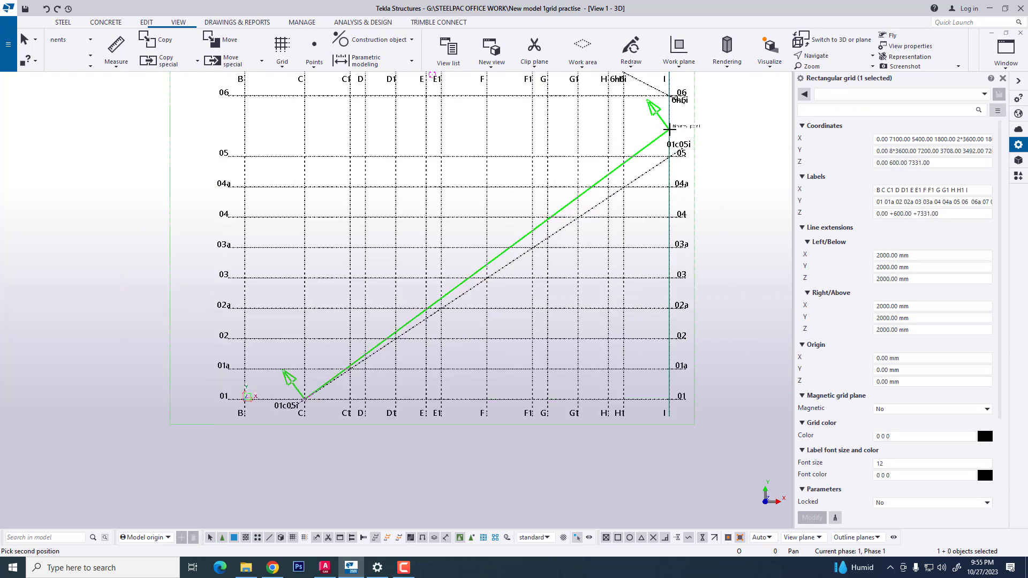
left_click(670, 158)
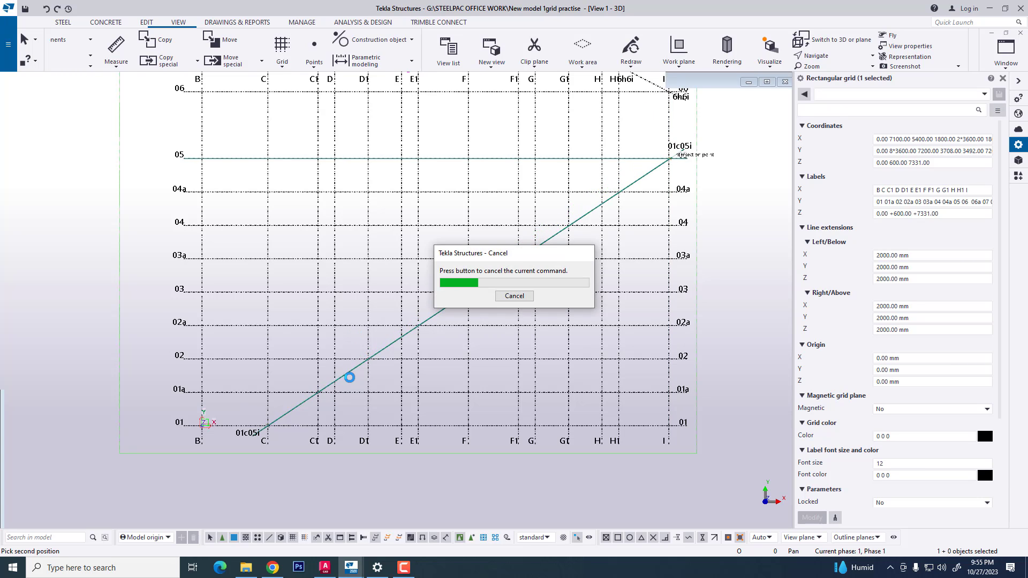
- Cancel the pending point-picking command and zoom into the grid in View 2
scroll(235, 327, "up", 3)
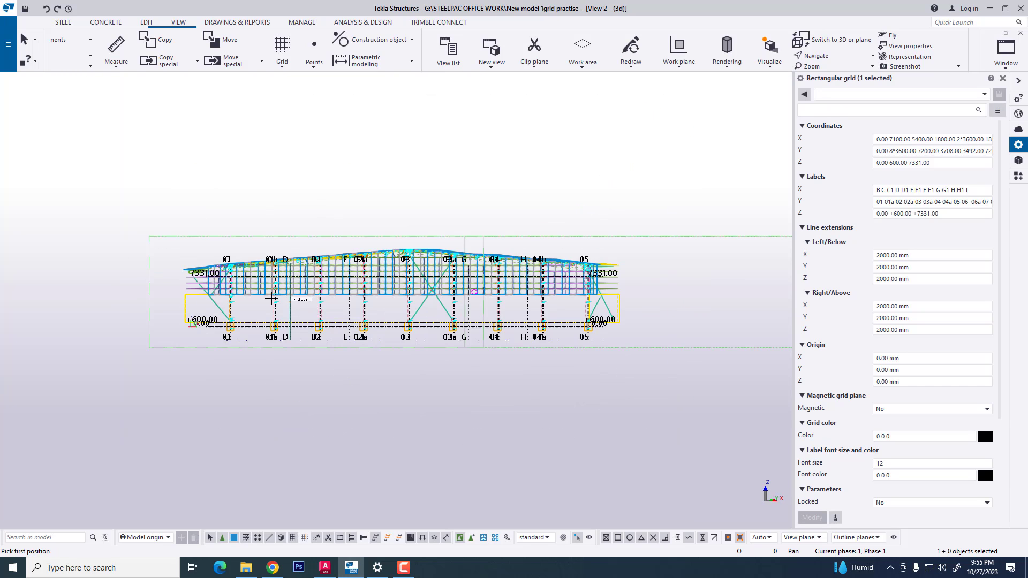
key("ctrl+shift+1")
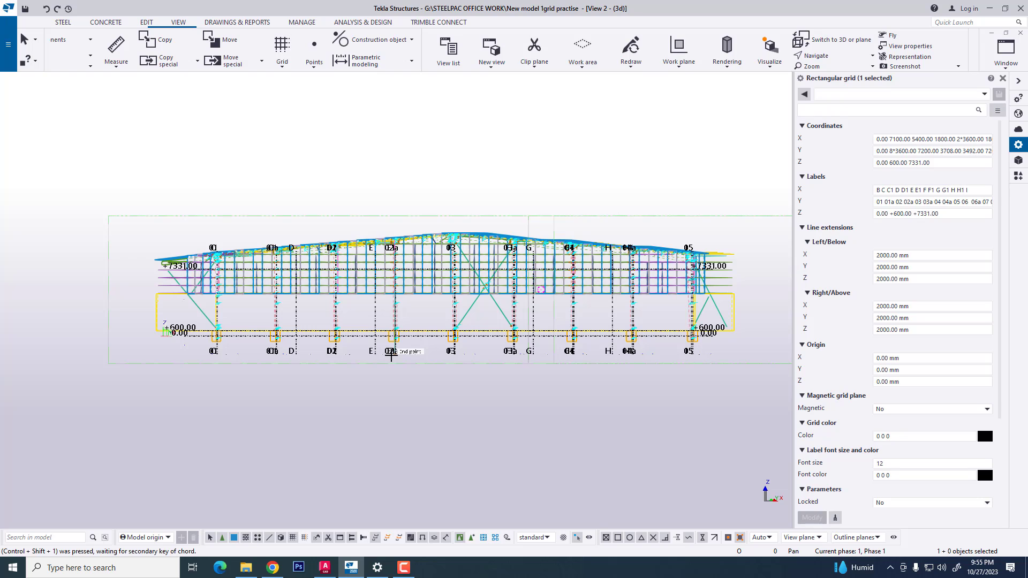
key("shift+1")
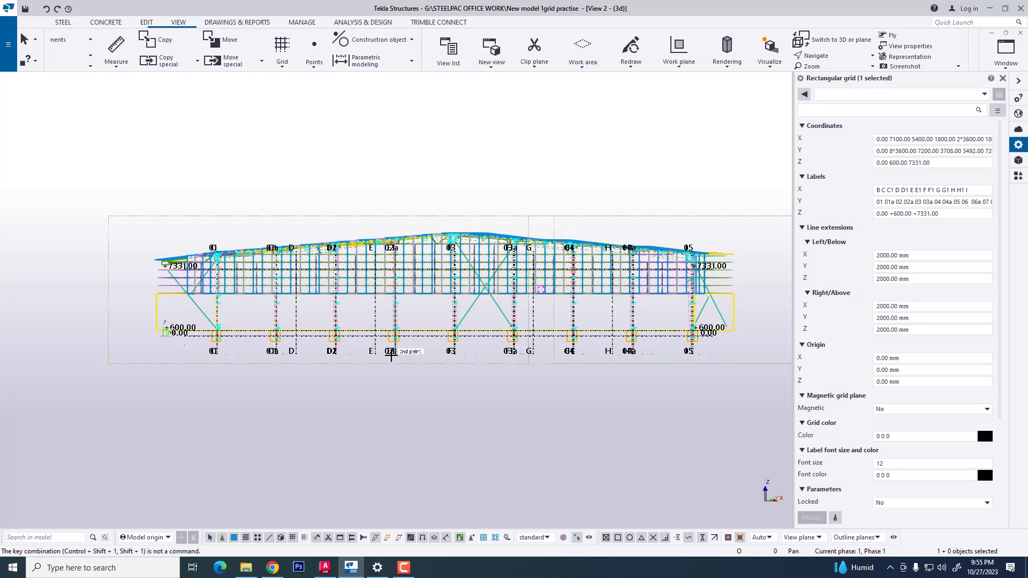
key("Escape")
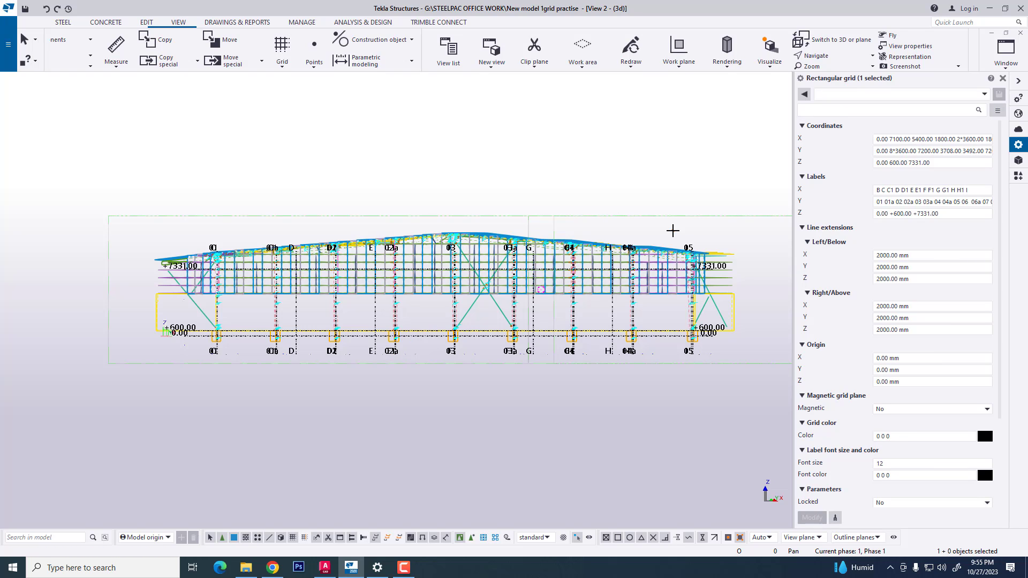
scroll(545, 397, "up", 5)
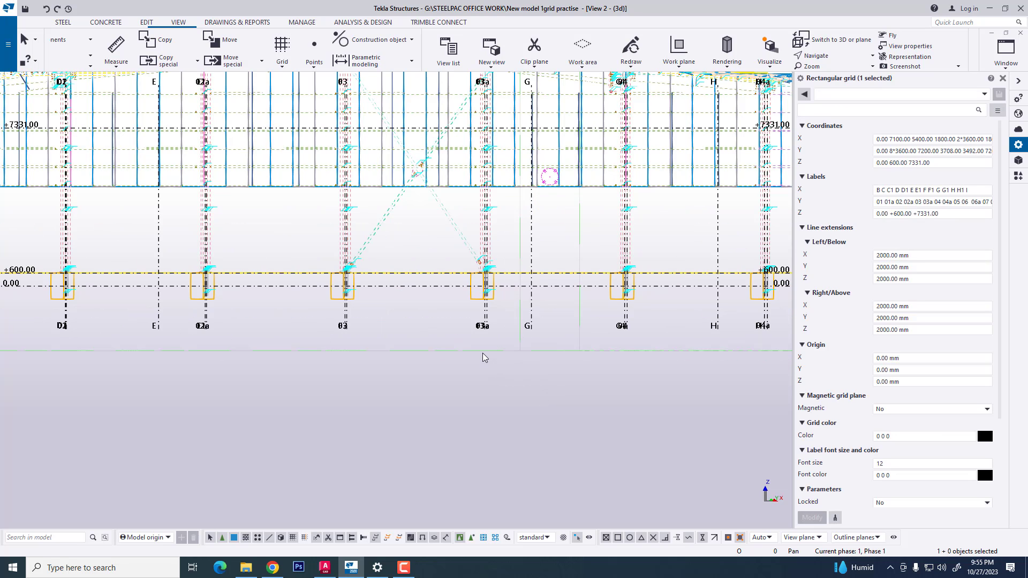
- Name the diagonal elevation view 'align grid 1' and save the model with Ctrl+S
double_click(482, 352)
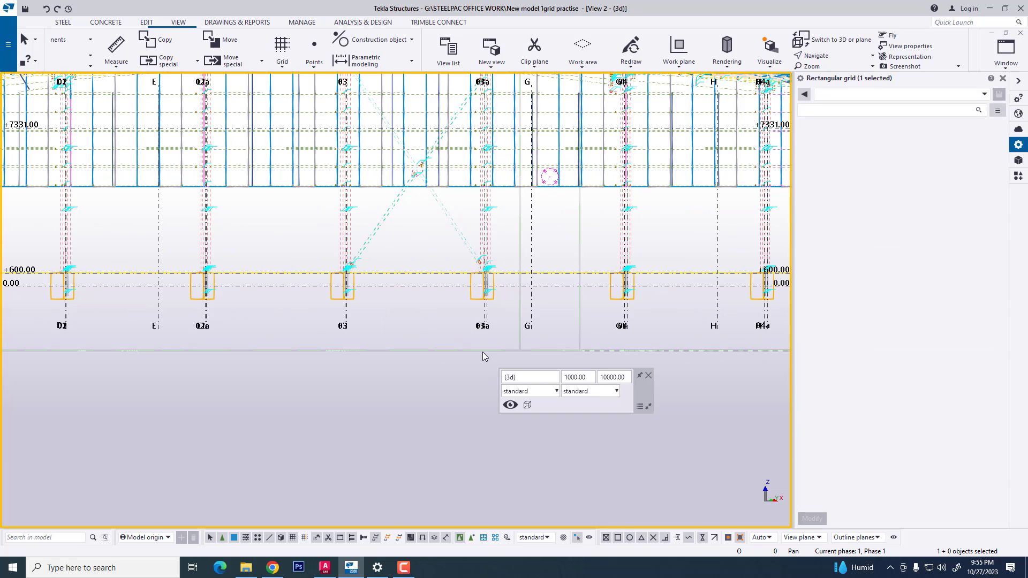
left_click(539, 379)
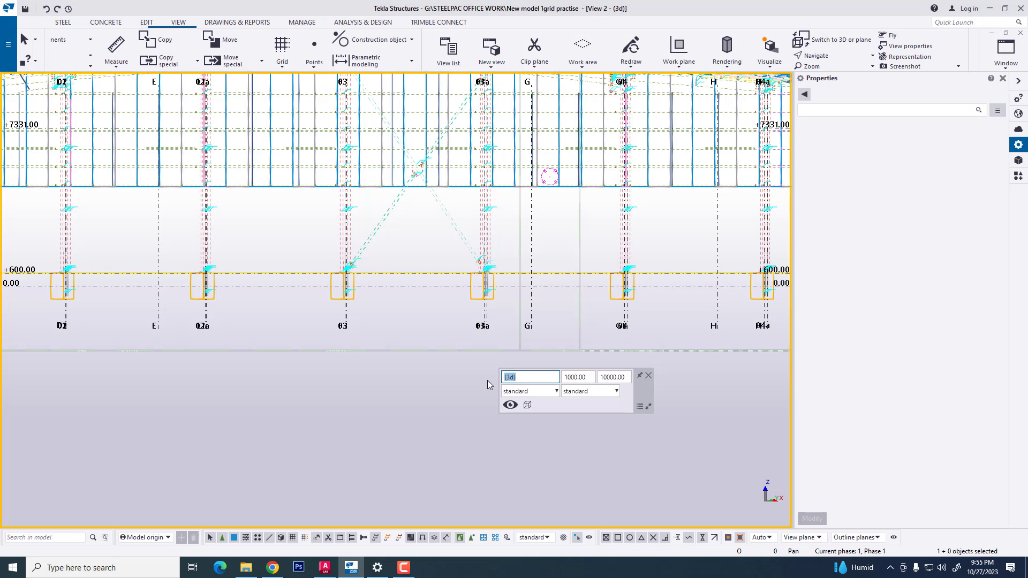
type("align b")
key("BackSpace")
type("grid 1")
key("Return")
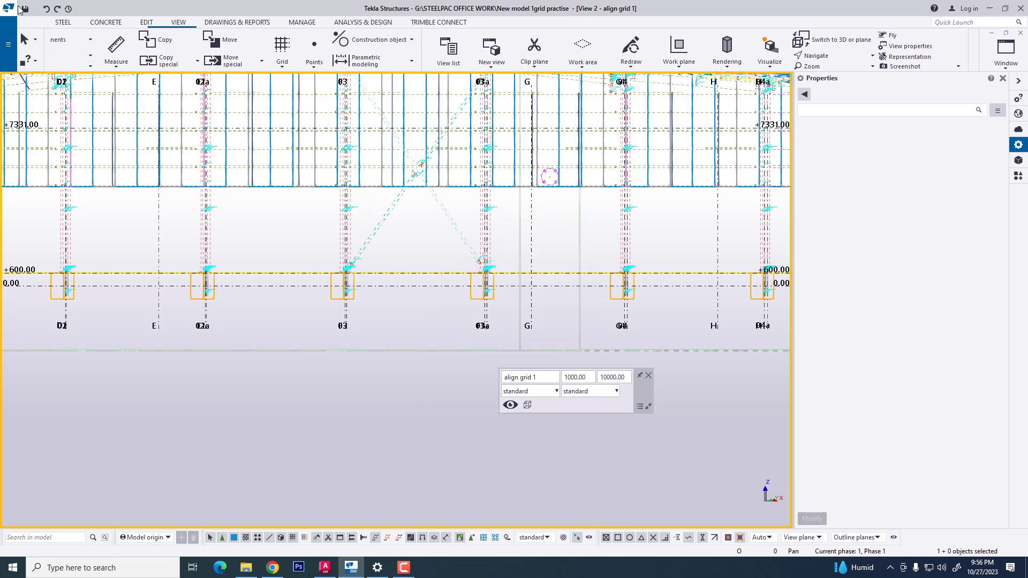
key("ctrl+s")
left_click(1006, 60)
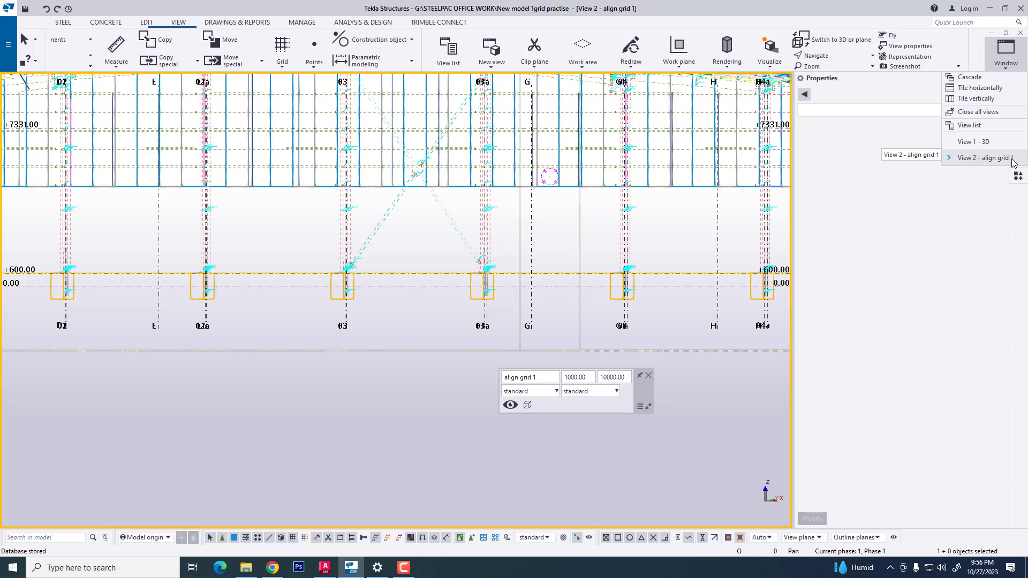
- Switch to View 1 - 3D and zoom in around the 6h6i grid line
left_click(972, 142)
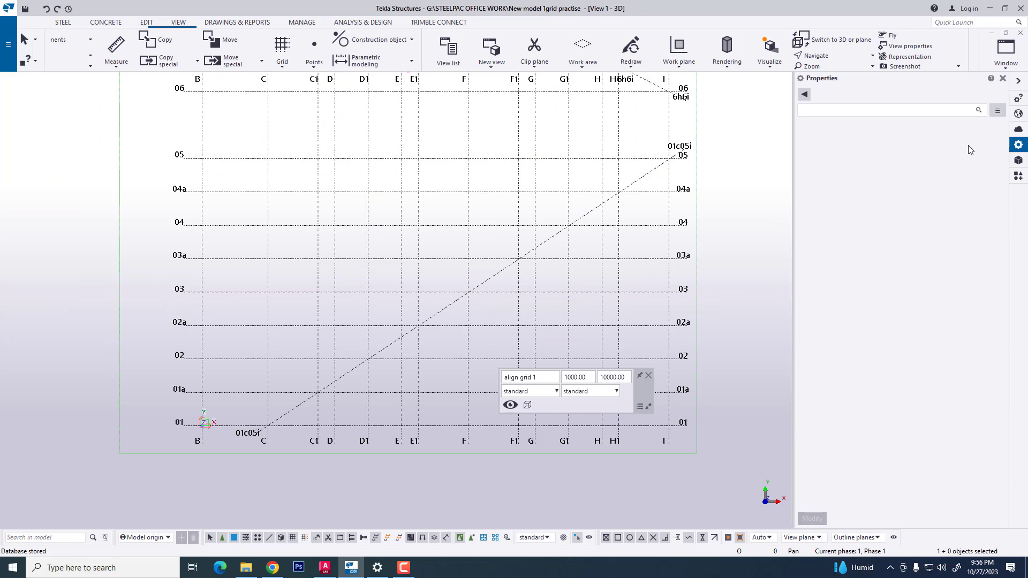
scroll(530, 175, "up", 5)
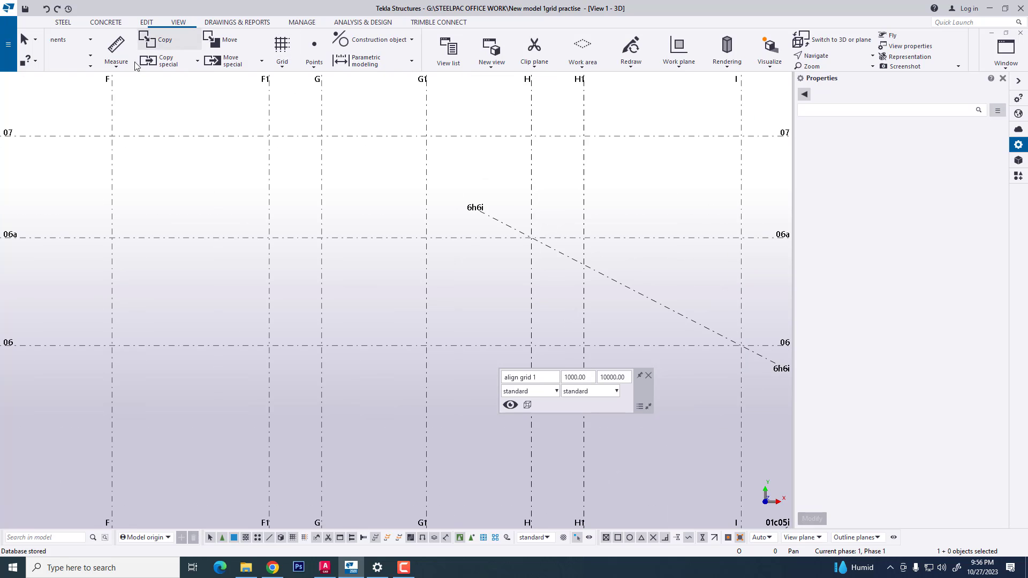
- Create a two-point view along diagonal grid 6h6i, from grid 06 to grid 06a
left_click(491, 60)
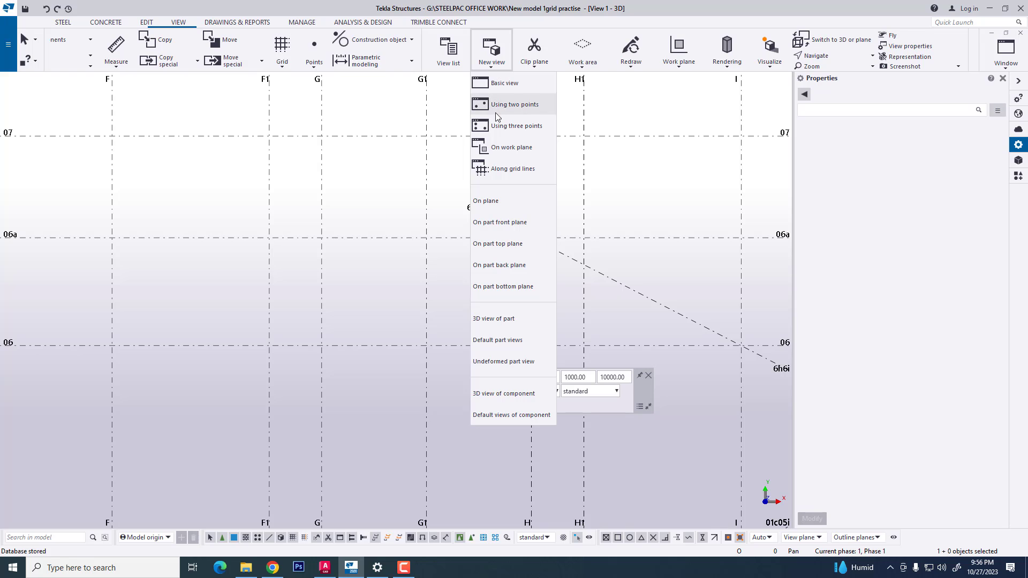
left_click(503, 126)
scroll(668, 358, "down", 1)
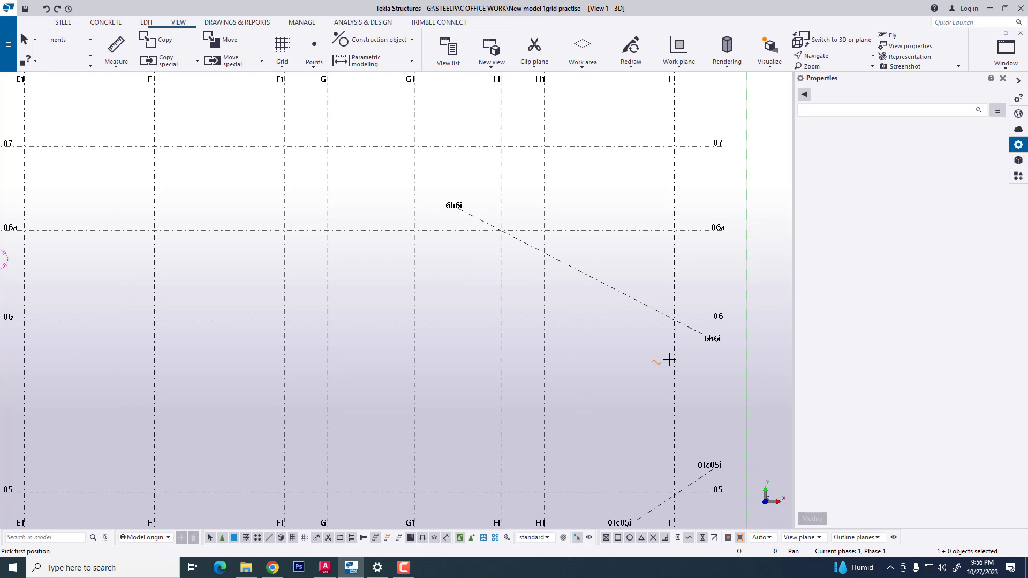
left_click(668, 315)
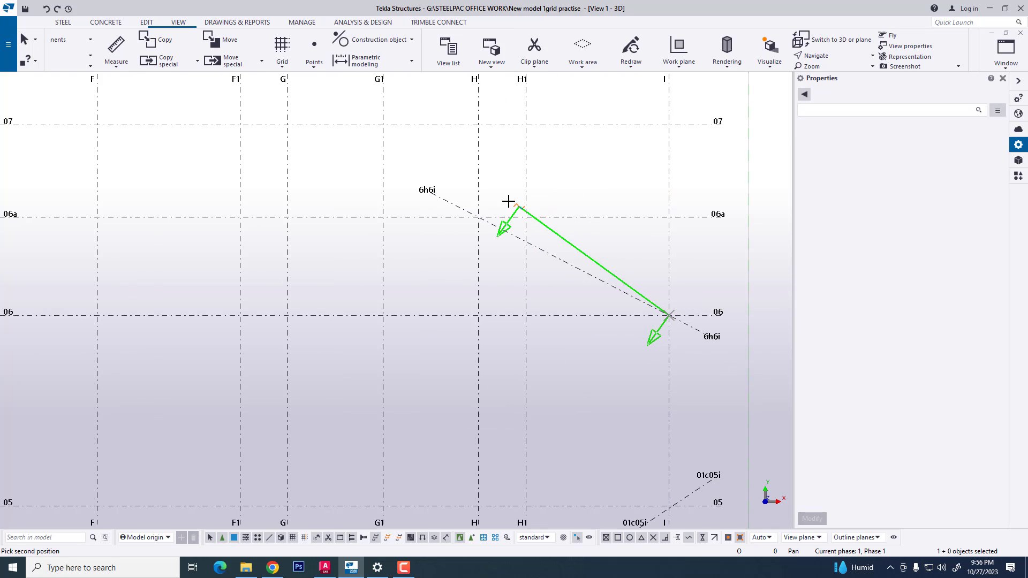
left_click(478, 217)
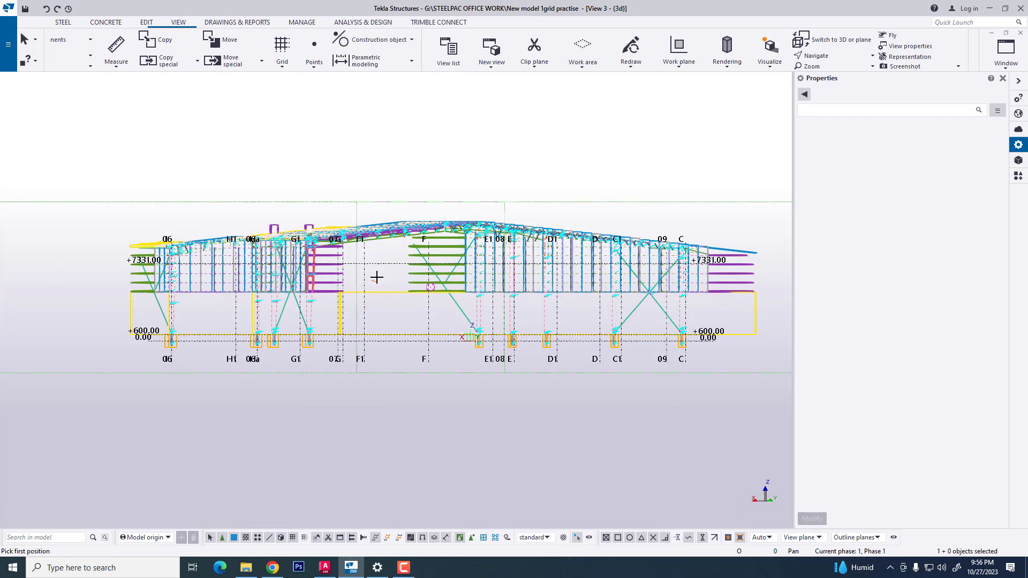
scroll(442, 330, "up", 1)
scroll(428, 316, "up", 2)
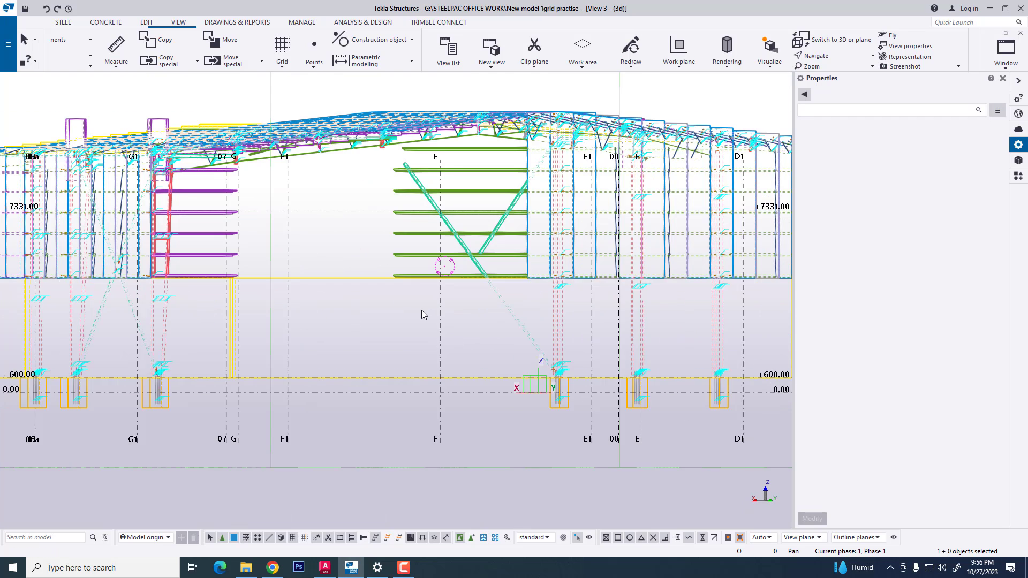
scroll(362, 307, "down", 2)
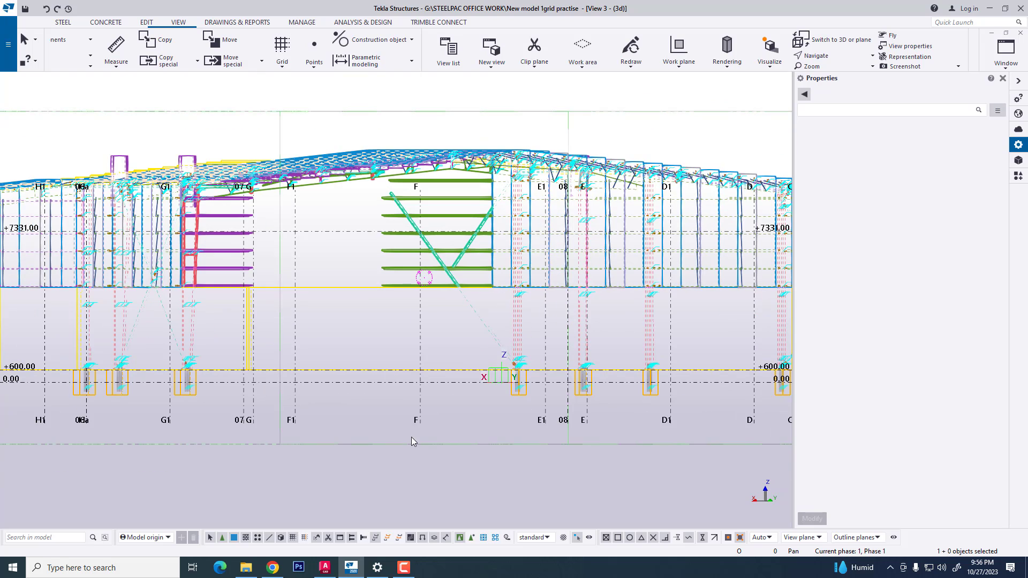
left_click(407, 445)
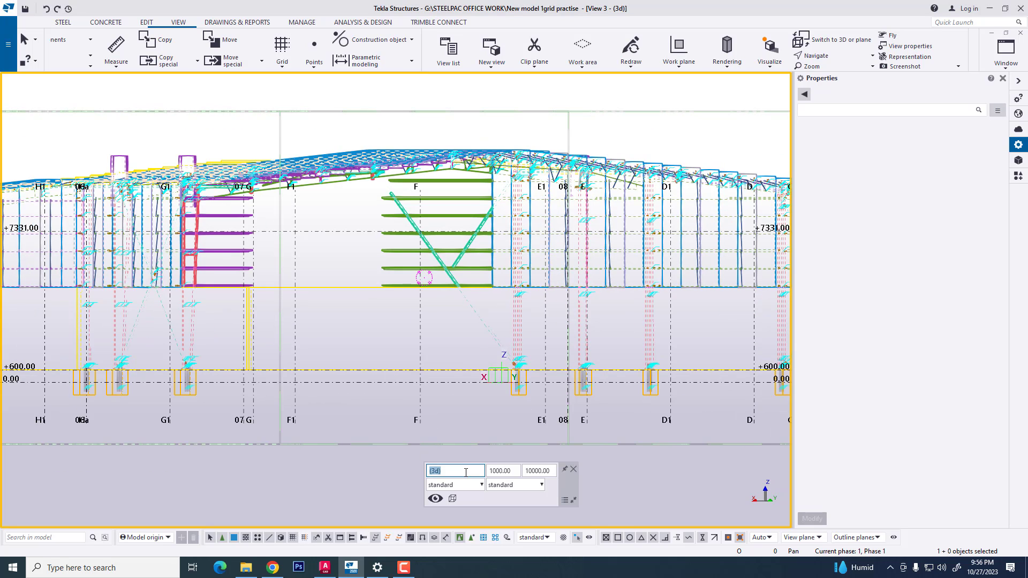
- Replace View 3's '(3d)' name with 'align grid 2'
left_click_drag(459, 473, 423, 478)
type("align grid 2")
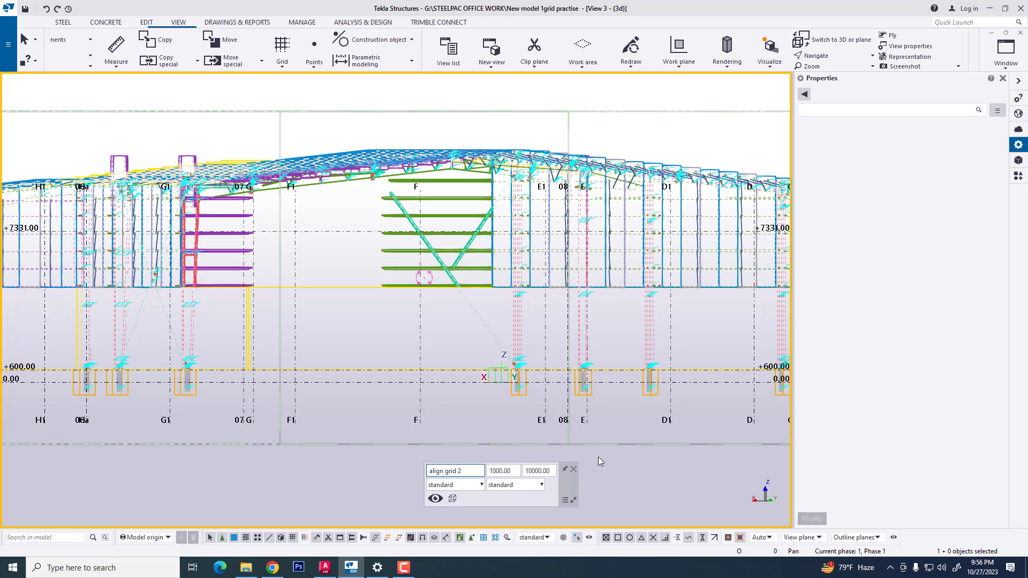
key("Return")
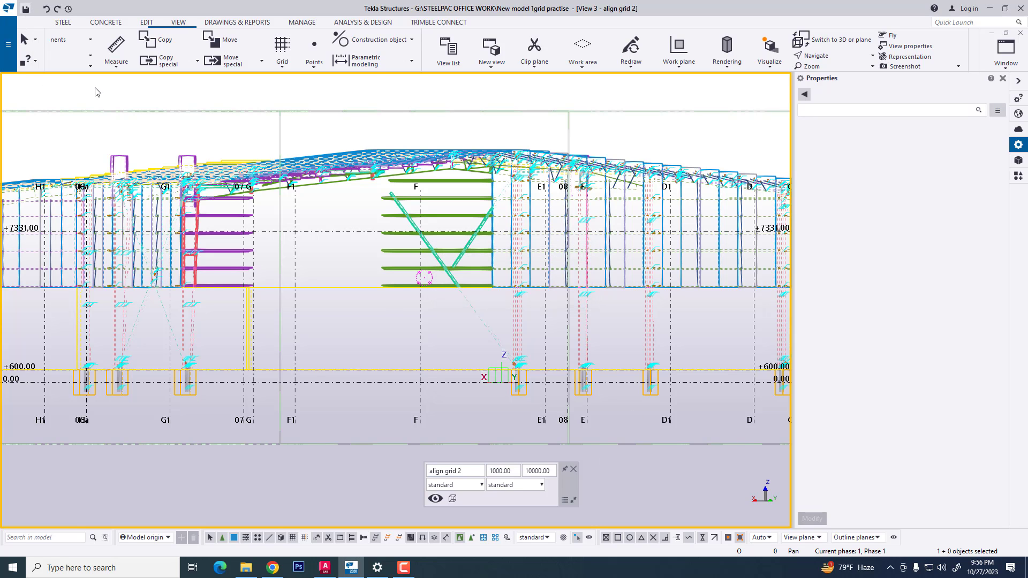
- Switch to View 2 - align grid 1 and zoom out to the full elevation
left_click(1006, 51)
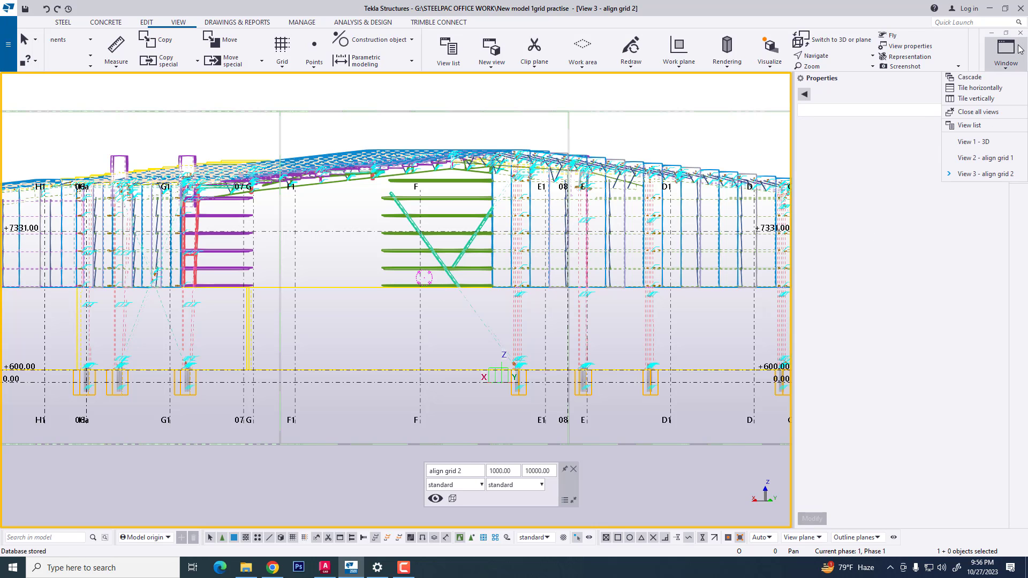
left_click(988, 158)
scroll(320, 386, "down", 5)
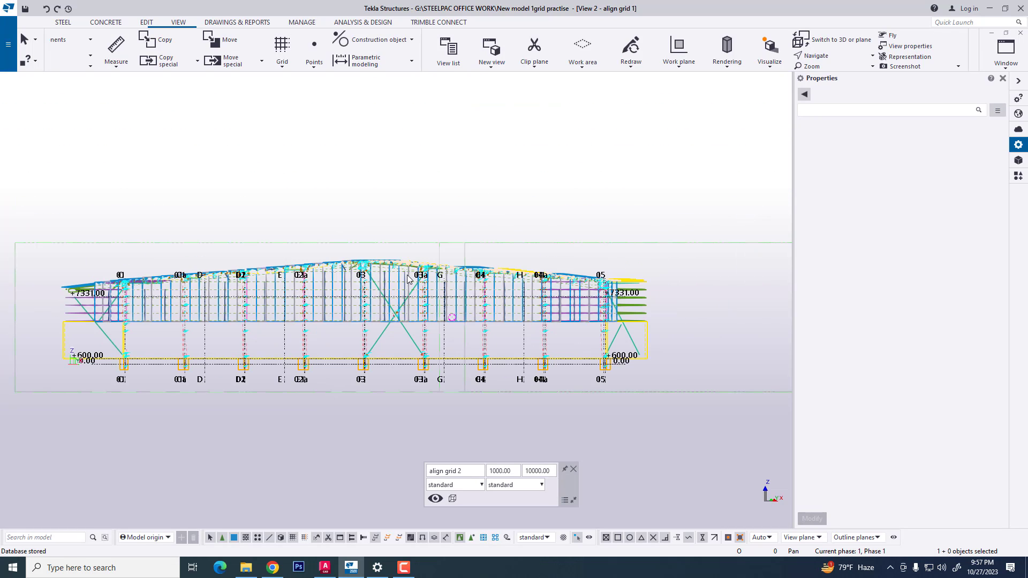
scroll(484, 238, "down", 1)
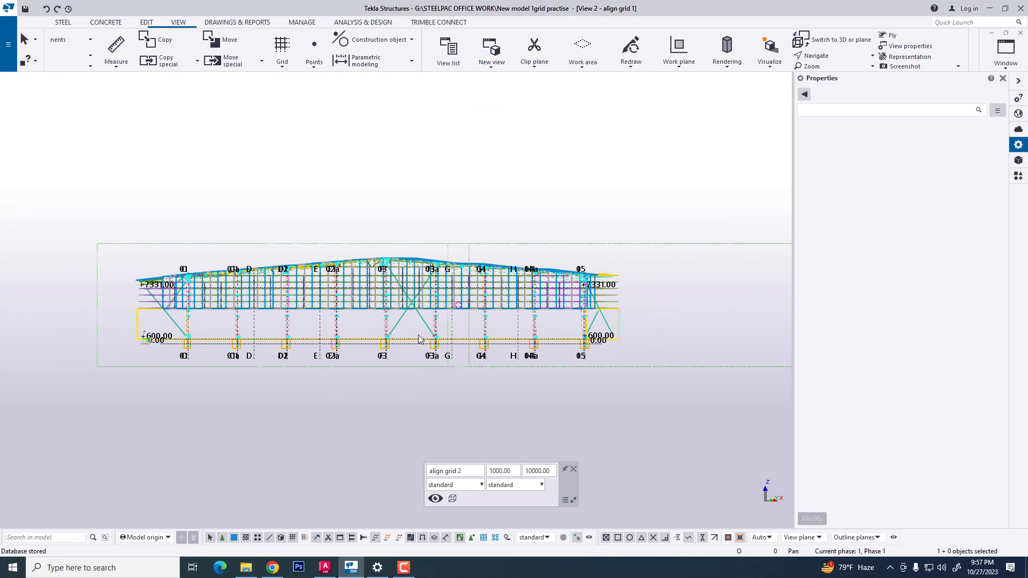
- In the Views dialog, select 'align grid 2' among the visible views
left_click(444, 59)
left_click(500, 195)
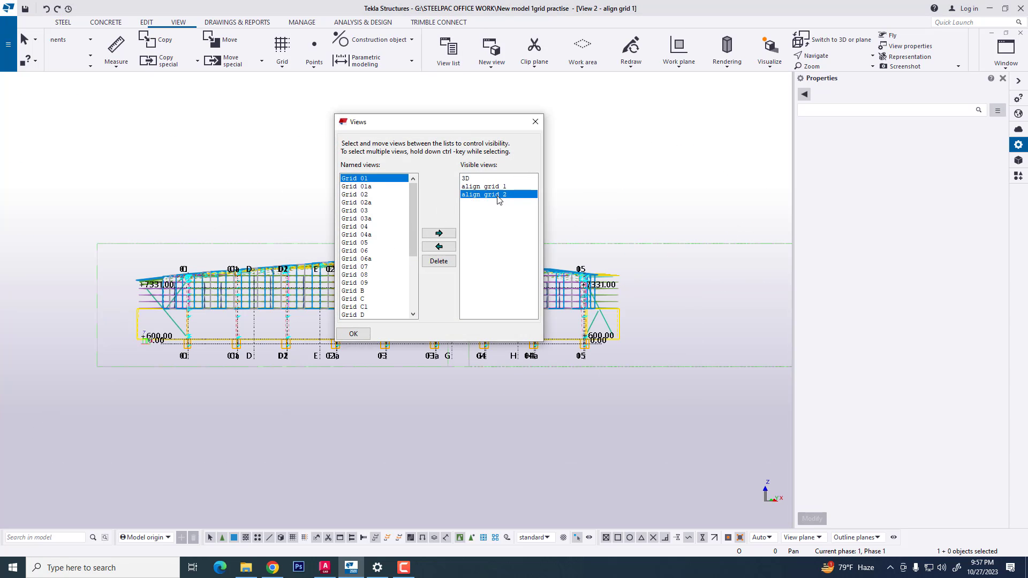